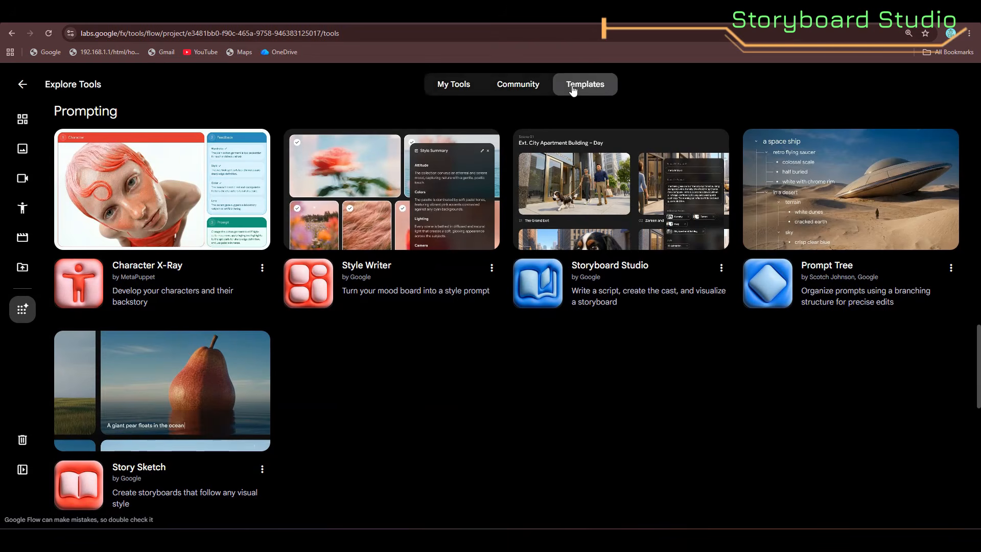
Open the Storyboard Studio template and dismiss its welcome dialog, keeping the Realistic storyboard style
{"action": "left_click", "coordinate": [611, 283]}
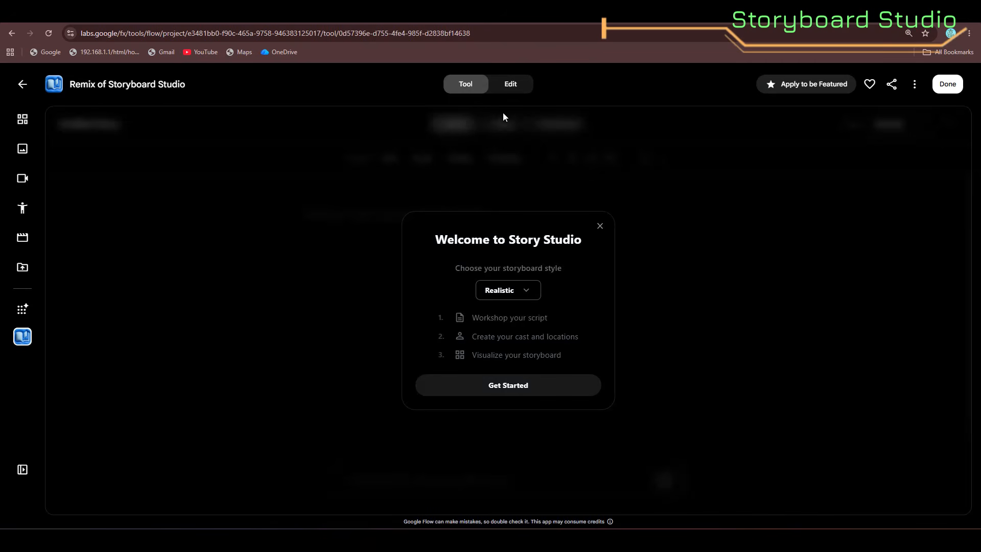
{"action": "left_click", "coordinate": [529, 290]}
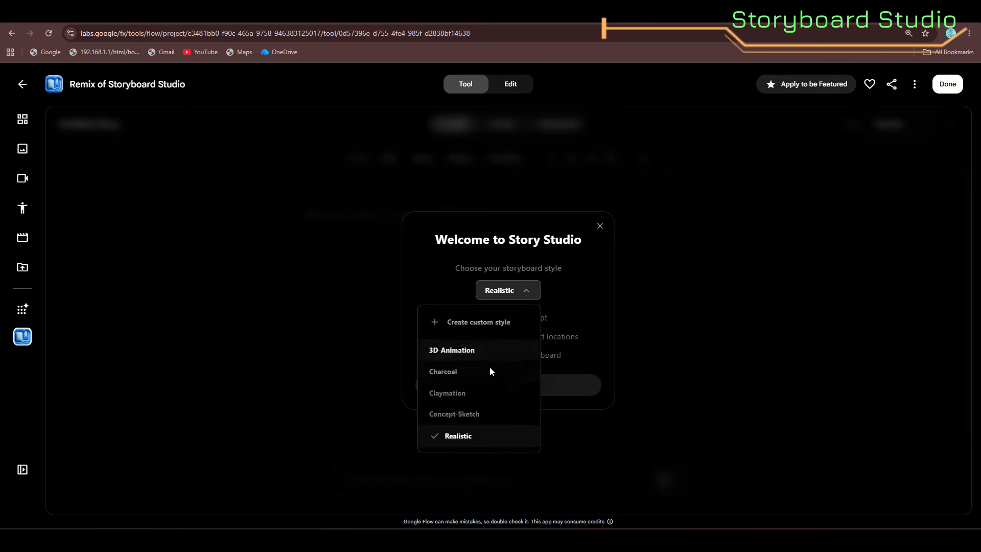
{"action": "left_click", "coordinate": [588, 336]}
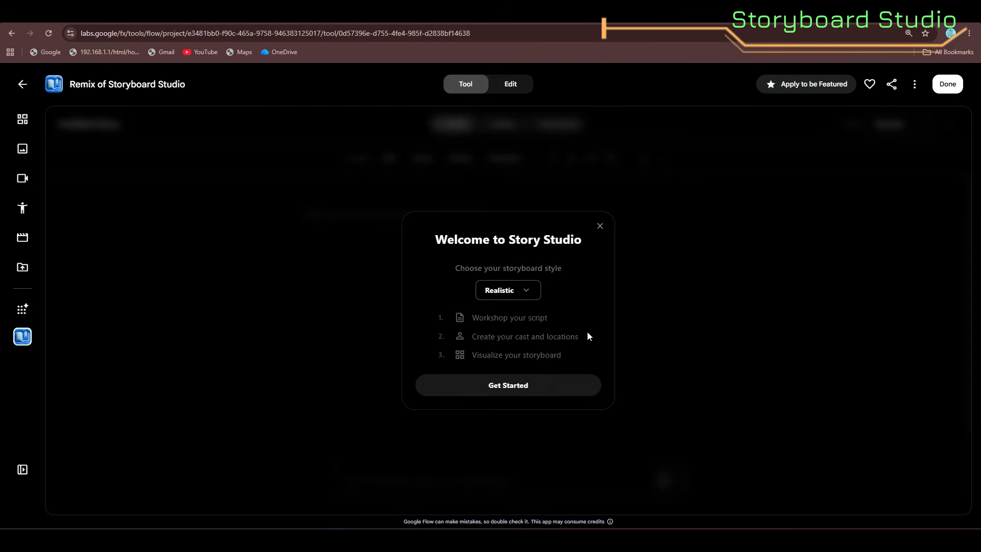
{"action": "left_click", "coordinate": [600, 226]}
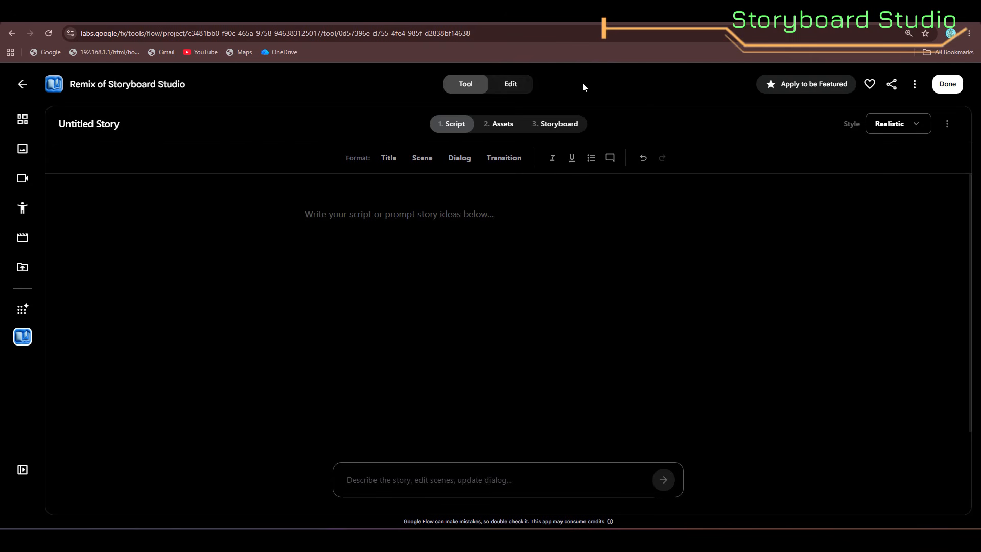
In edit mode, generate a script from the prompt "one cat and one dog talking to each other about crypto currency. create two scenes with two dialogs"
{"action": "left_click", "coordinate": [514, 89]}
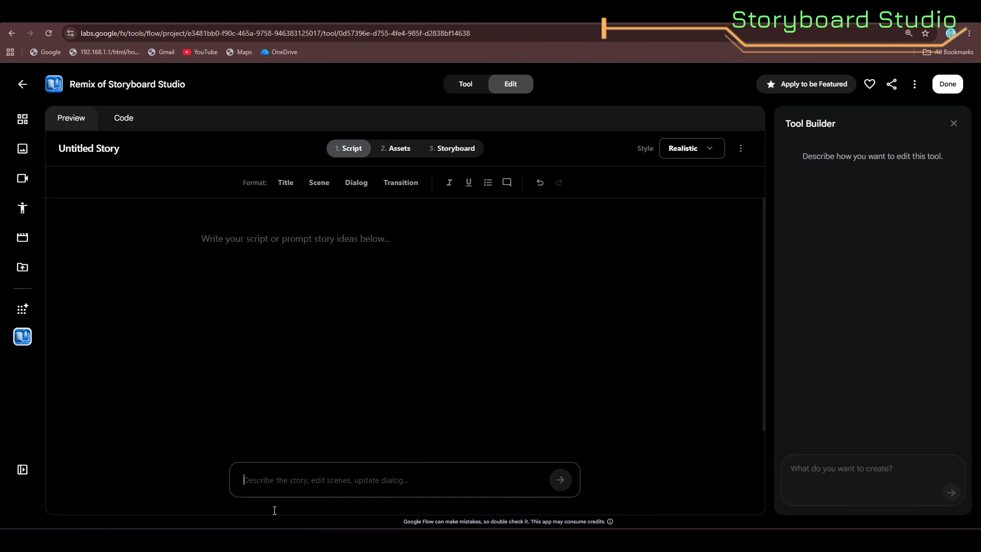
{"action": "type", "text": "one and one dog talking to each other about crypto currency. create two scenes with two dialogs"}
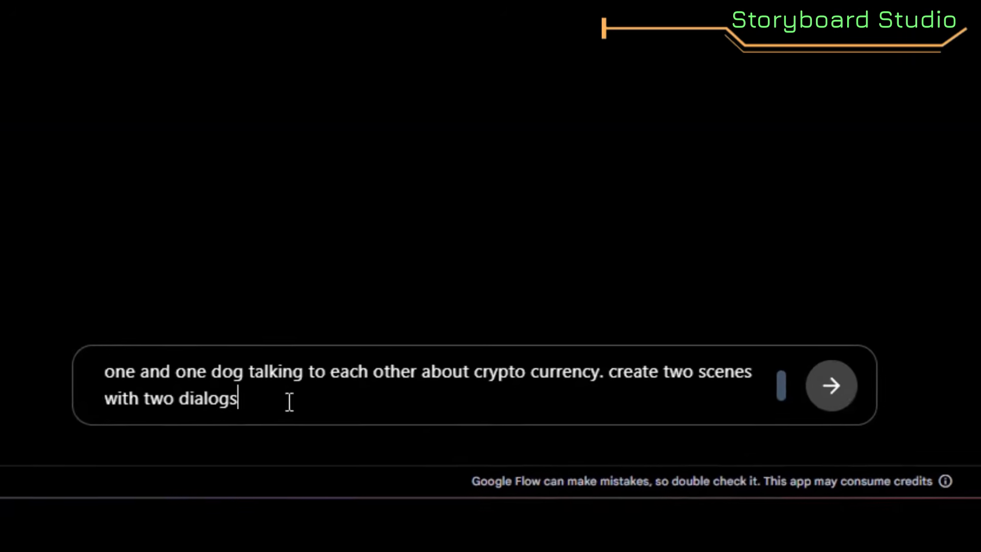
{"action": "left_click", "coordinate": [104, 329]}
{"action": "type", "text": "cat"}
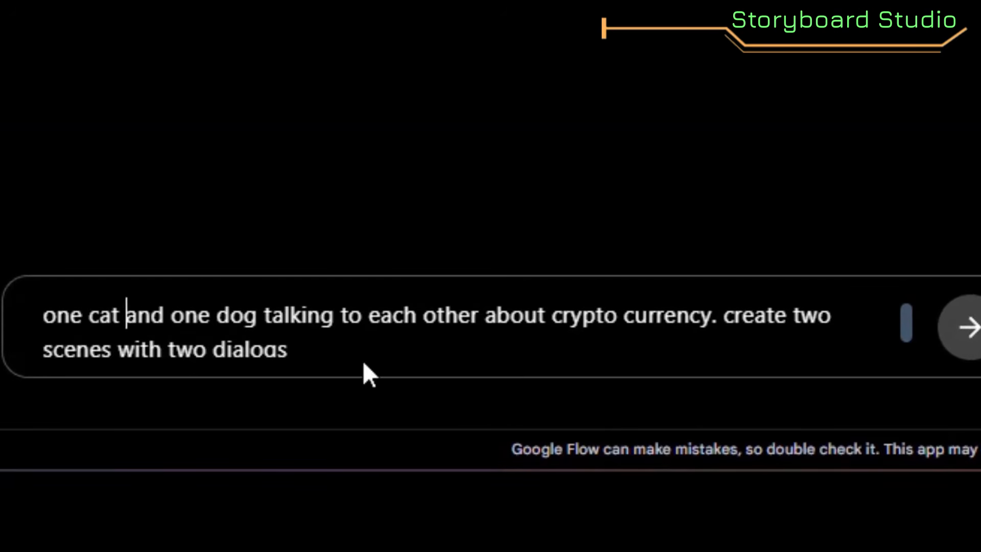
{"action": "left_click", "coordinate": [715, 318]}
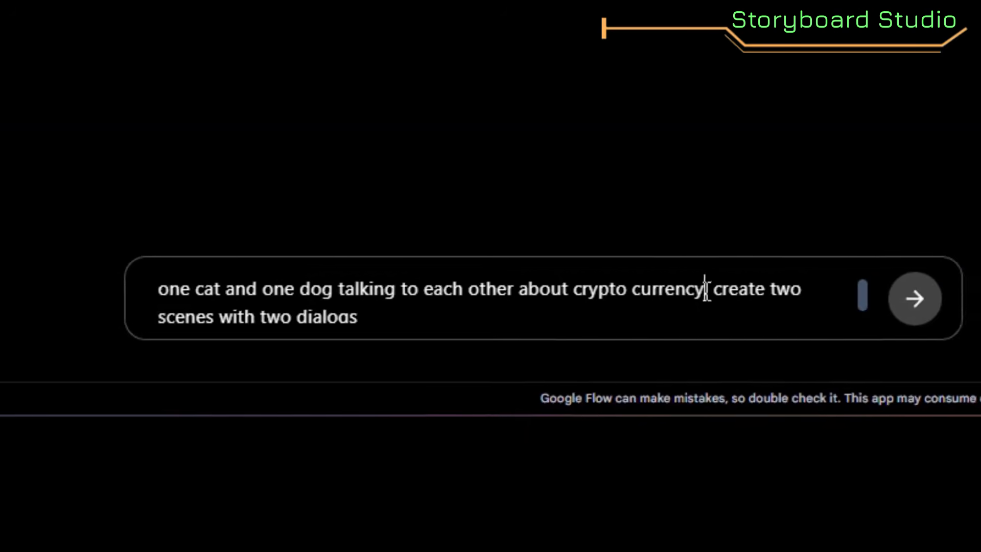
{"action": "type", "text": "."}
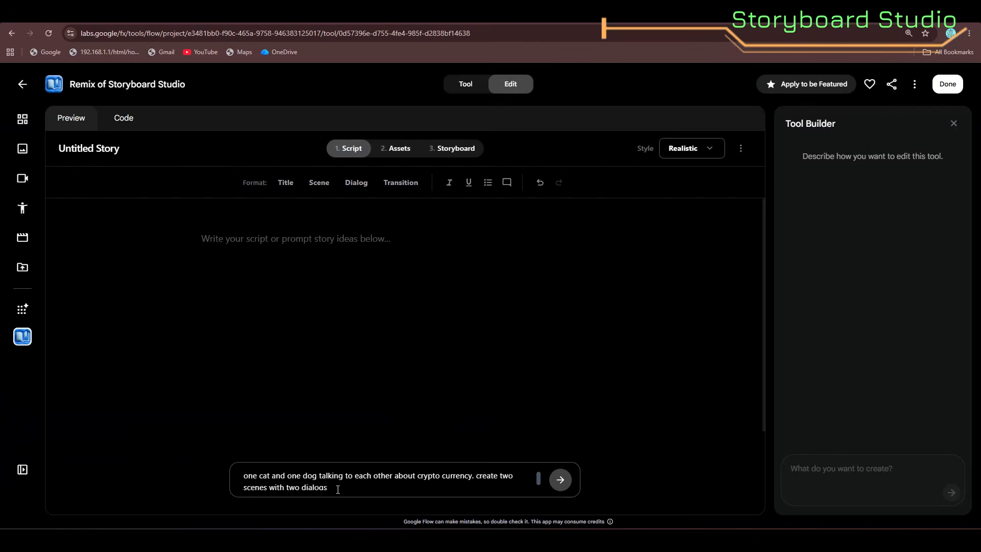
{"action": "left_click", "coordinate": [560, 480]}
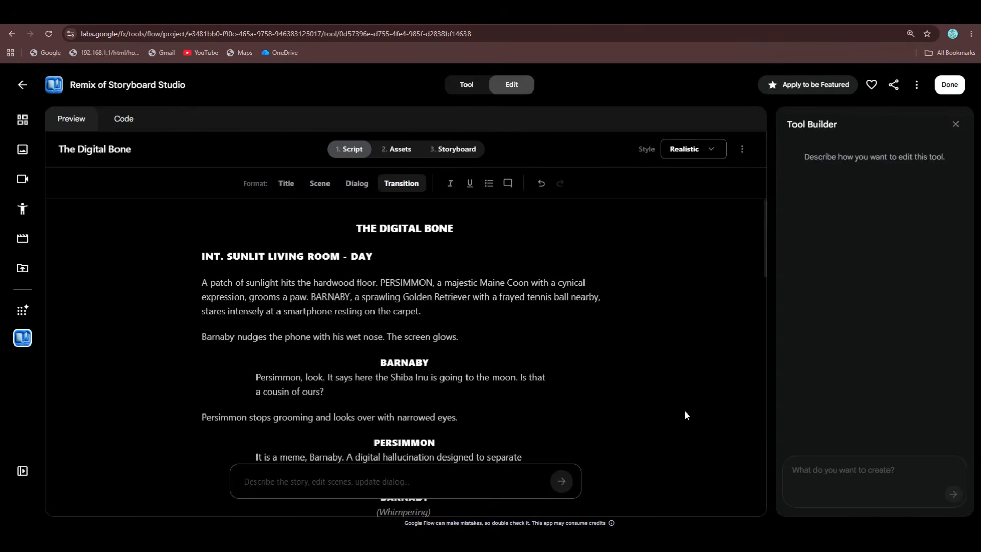
Look through the script and its assets, and save the story
{"action": "mouse_move", "coordinate": [764, 257]}
{"action": "left_mouse_down"}
{"action": "mouse_move", "coordinate": [768, 333]}
{"action": "mouse_move", "coordinate": [765, 256]}
{"action": "left_mouse_up"}
{"action": "left_click", "coordinate": [401, 151]}
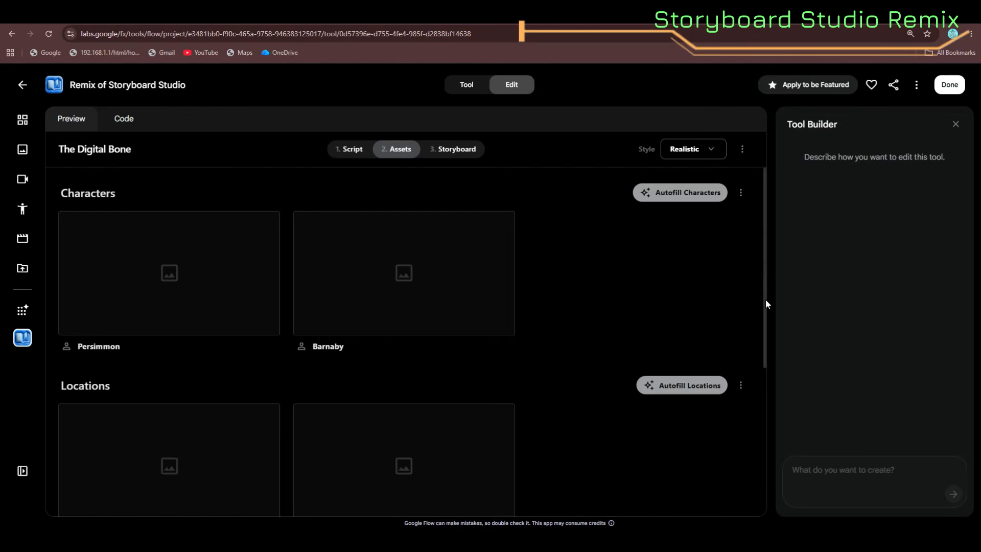
{"action": "mouse_move", "coordinate": [766, 300]}
{"action": "left_mouse_down"}
{"action": "mouse_move", "coordinate": [768, 332]}
{"action": "mouse_move", "coordinate": [768, 282]}
{"action": "left_mouse_up"}
{"action": "left_click", "coordinate": [742, 153]}
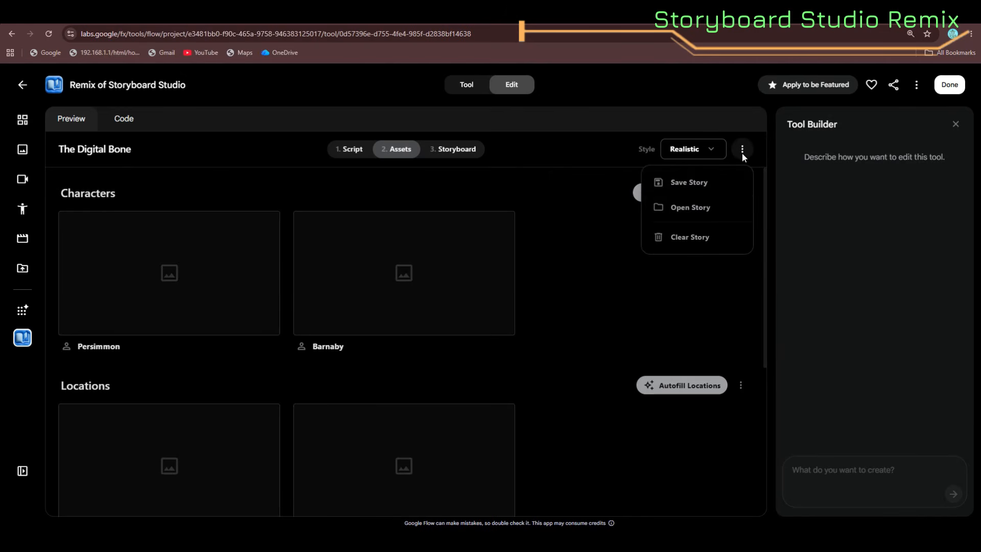
{"action": "left_click", "coordinate": [708, 184]}
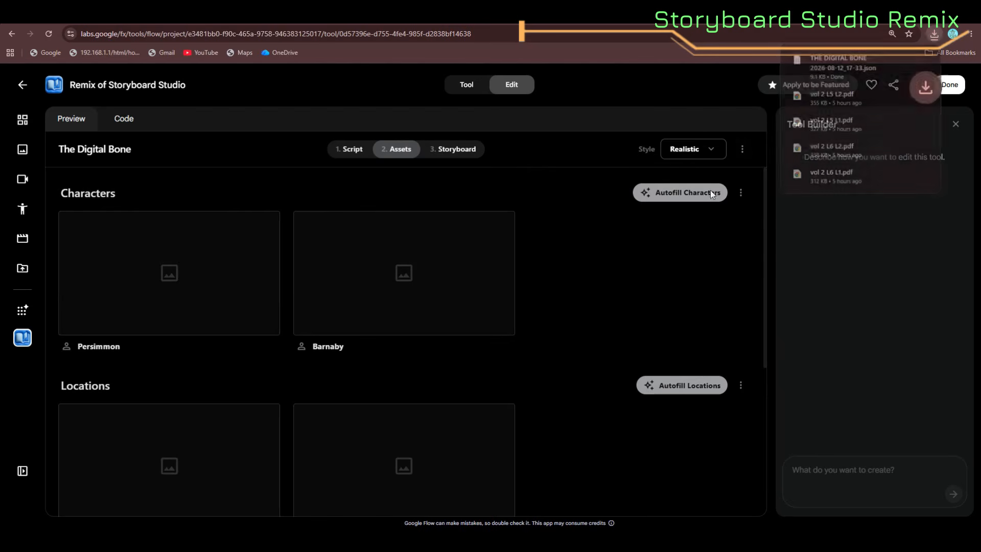
Start the Tool Builder request with "make changes to this tool" and the item "1. there is no 9:16 format for images available make this."
{"action": "left_click", "coordinate": [208, 298]}
{"action": "left_click", "coordinate": [828, 469]}
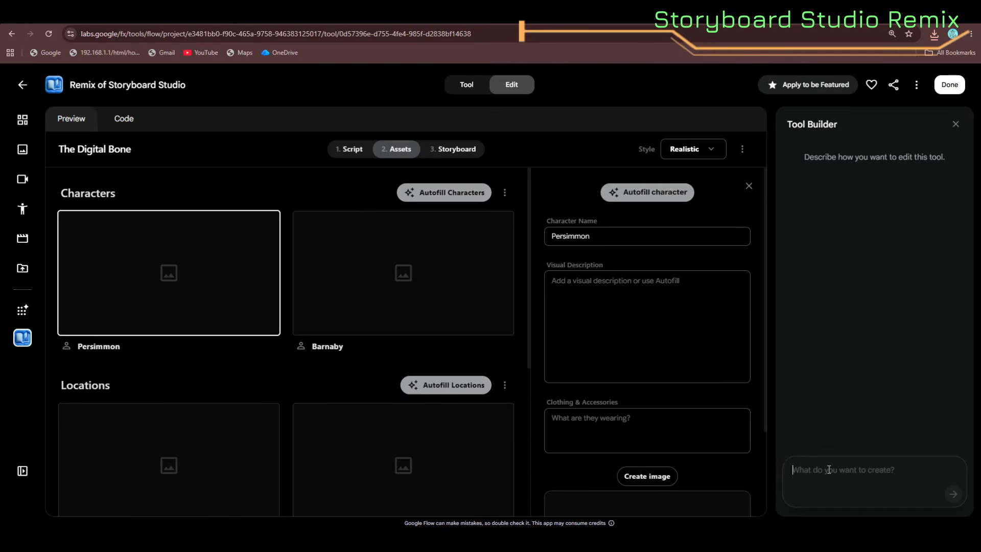
{"action": "type", "text": "make changes to th"}
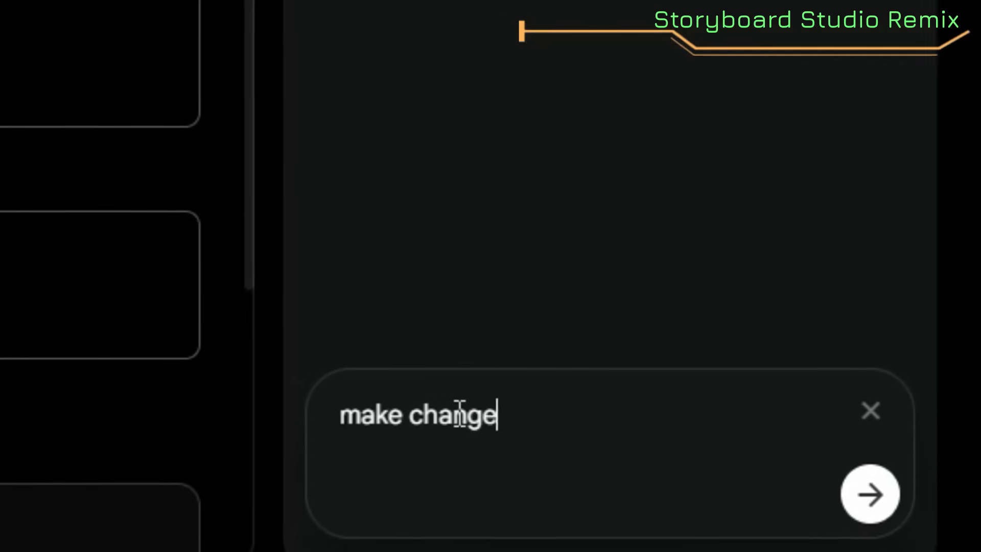
{"action": "type", "text": "is tool"}
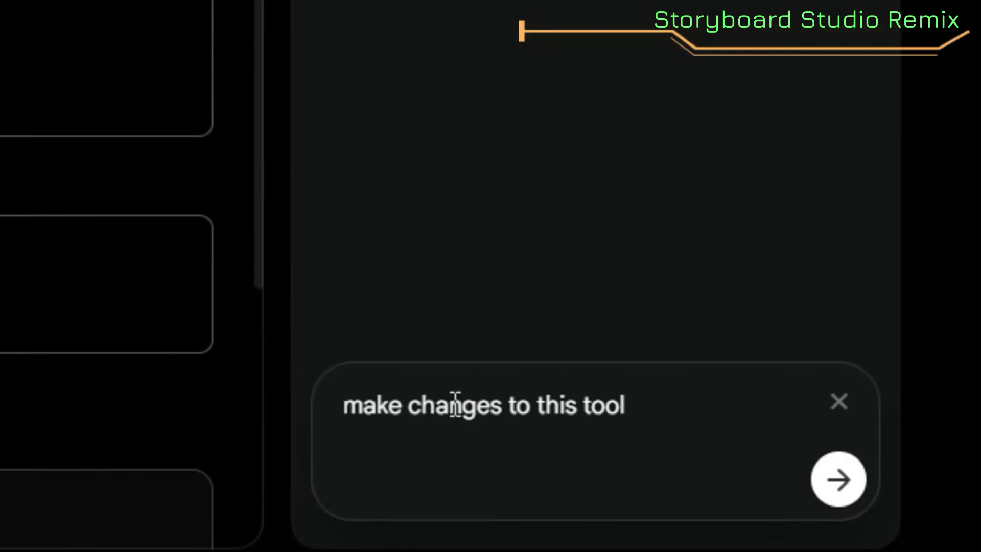
{"action": "key", "text": "Return"}
{"action": "key", "text": "Return"}
{"action": "key", "text": "Return"}
{"action": "key", "text": "Return"}
{"action": "key", "text": "Up"}
{"action": "key", "text": "Up"}
{"action": "type", "text": "1. there is no 9:16 f"}
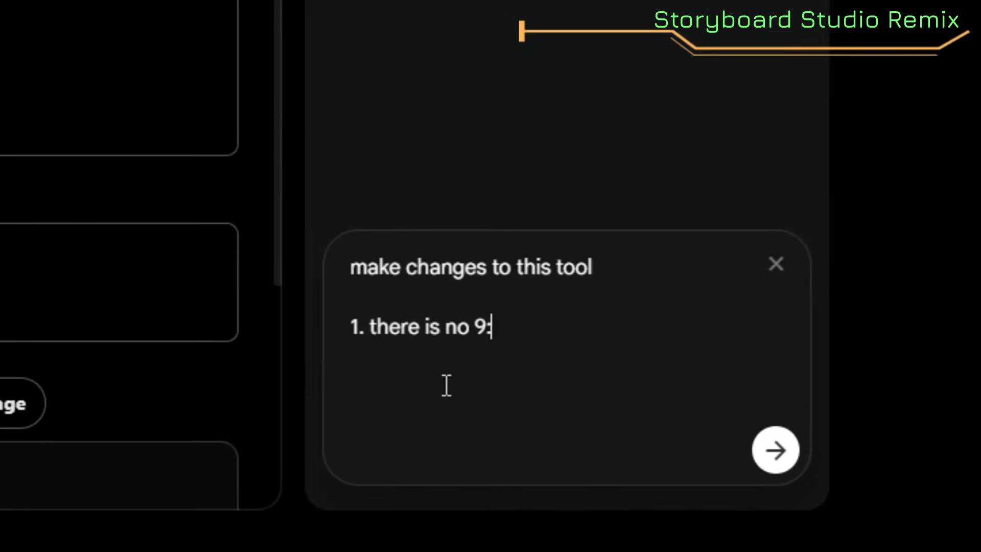
{"action": "type", "text": "ormat for images avail"}
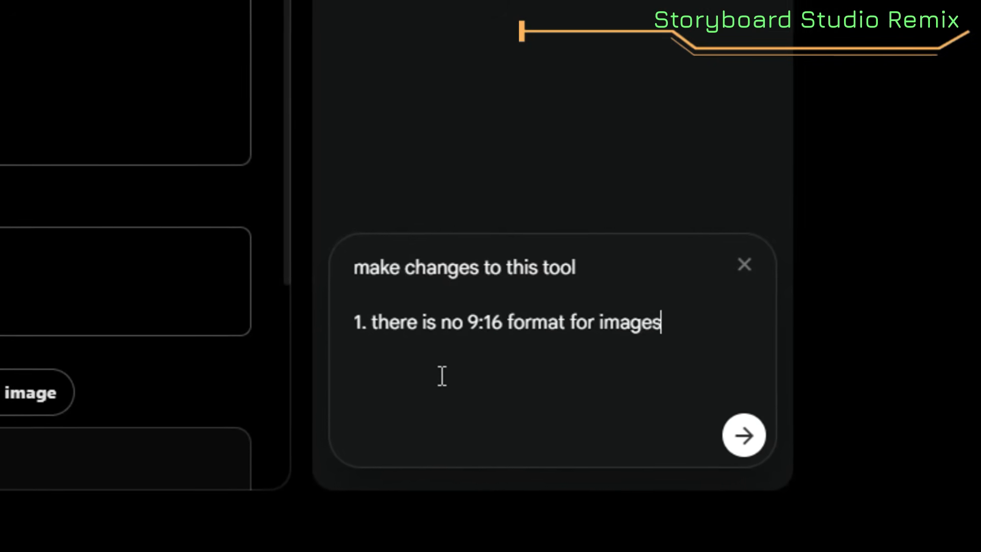
{"action": "type", "text": "able make this"}
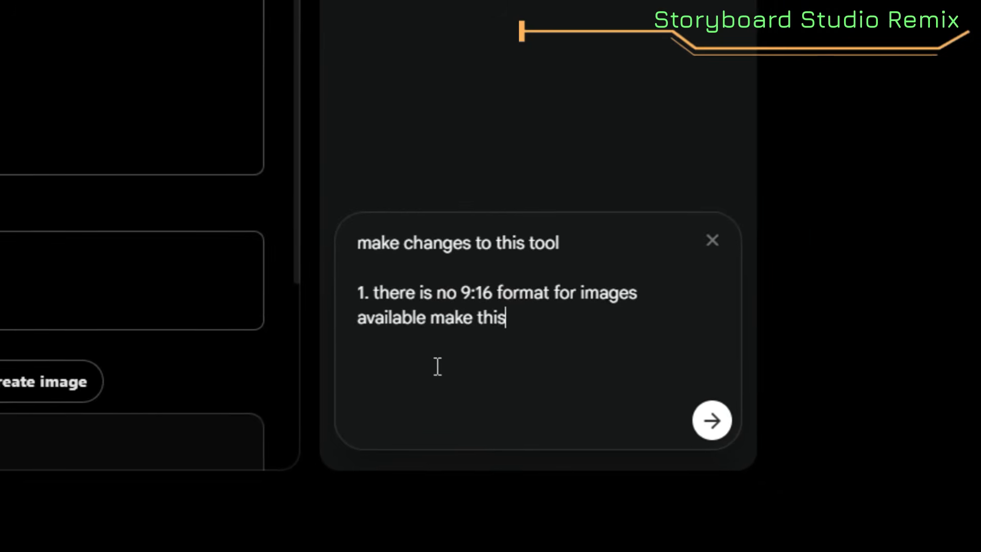
{"action": "type", "text": "."}
Add the item "2. for all assets scenes enable upload from gallery and device." to the Tool Builder request
{"action": "key", "text": "Return"}
{"action": "type", "text": "2. for"}
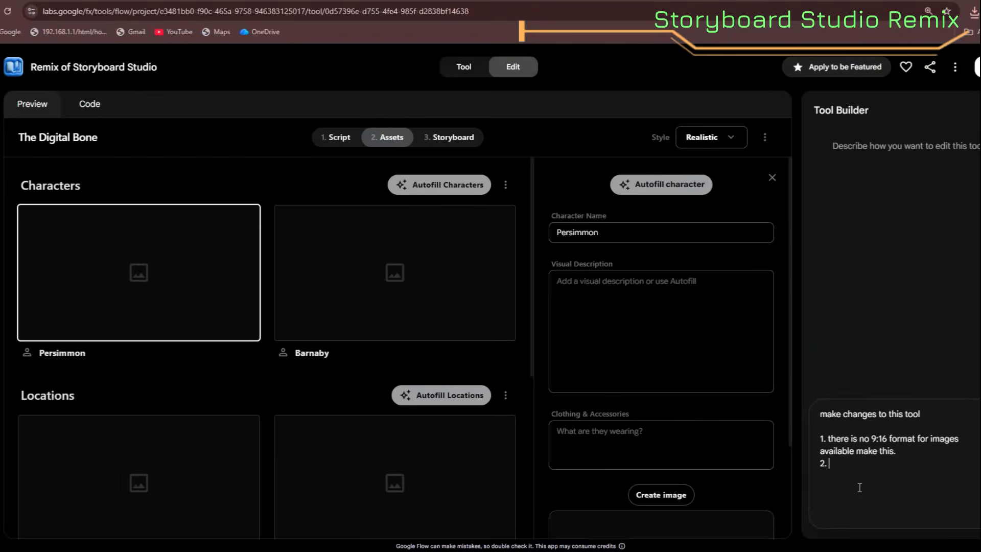
{"action": "type", "text": " all asset an"}
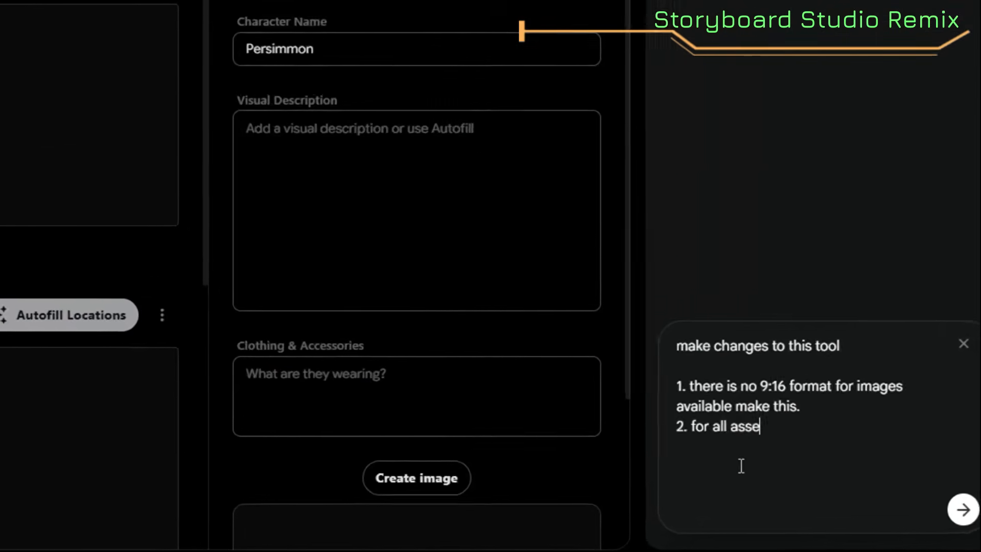
{"action": "key", "text": "BackSpace"}
{"action": "key", "text": "BackSpace"}
{"action": "key", "text": "BackSpace"}
{"action": "type", "text": "s scenes enable "}
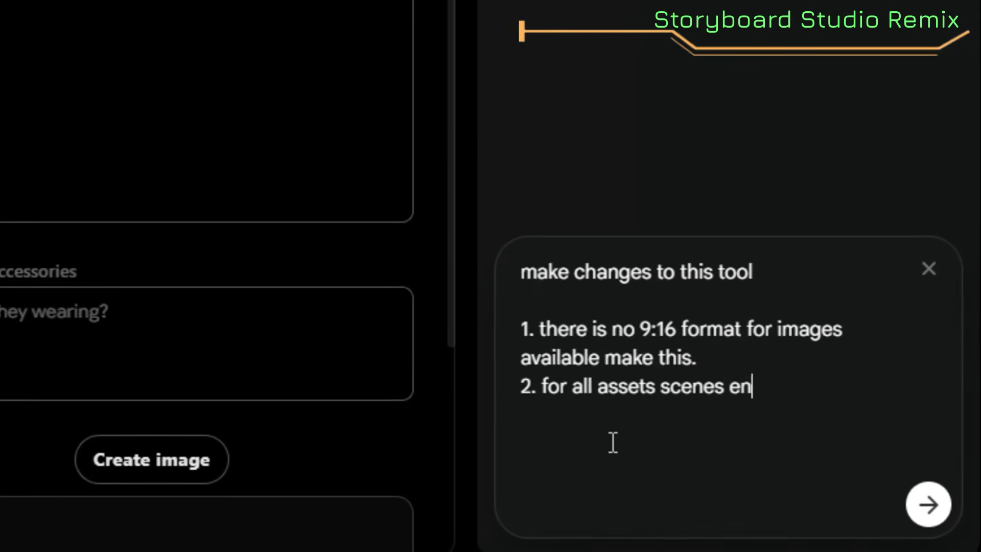
{"action": "type", "text": "upload from "}
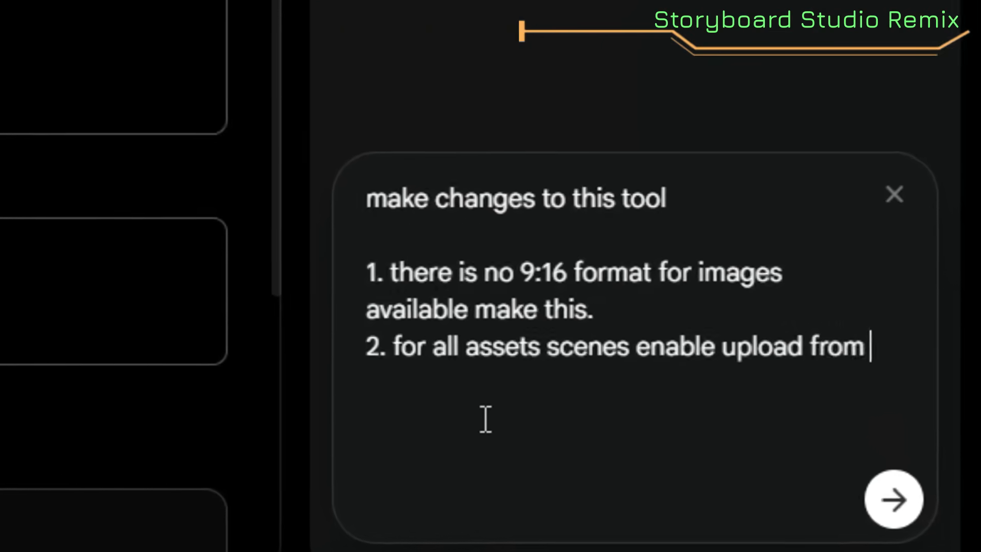
{"action": "type", "text": "gallery and deviice."}
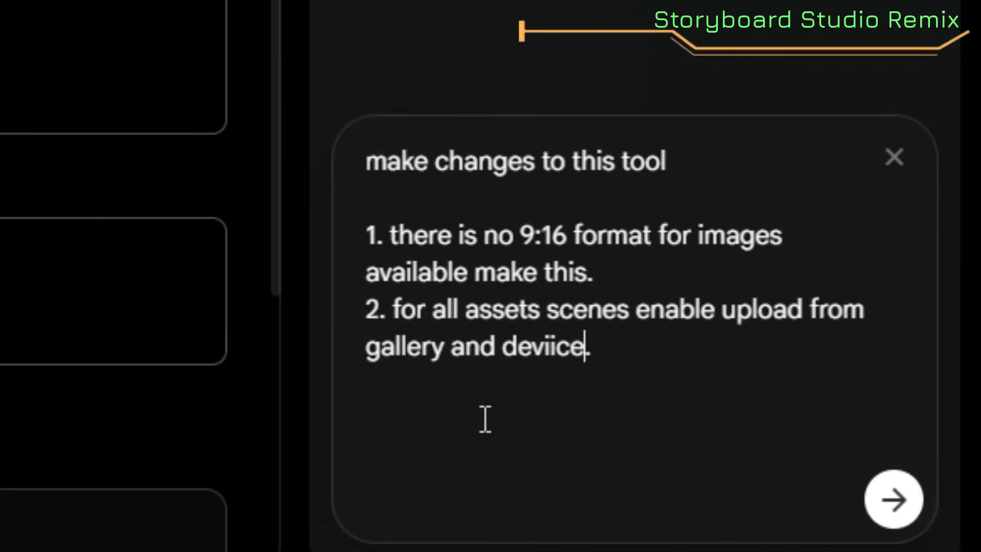
{"action": "key", "text": "Left"}
{"action": "key", "text": "Left"}
{"action": "key", "text": "Left"}
{"action": "key", "text": "Left"}
{"action": "key", "text": "Left"}
{"action": "key", "text": "Delete"}
{"action": "left_click", "coordinate": [615, 360]}
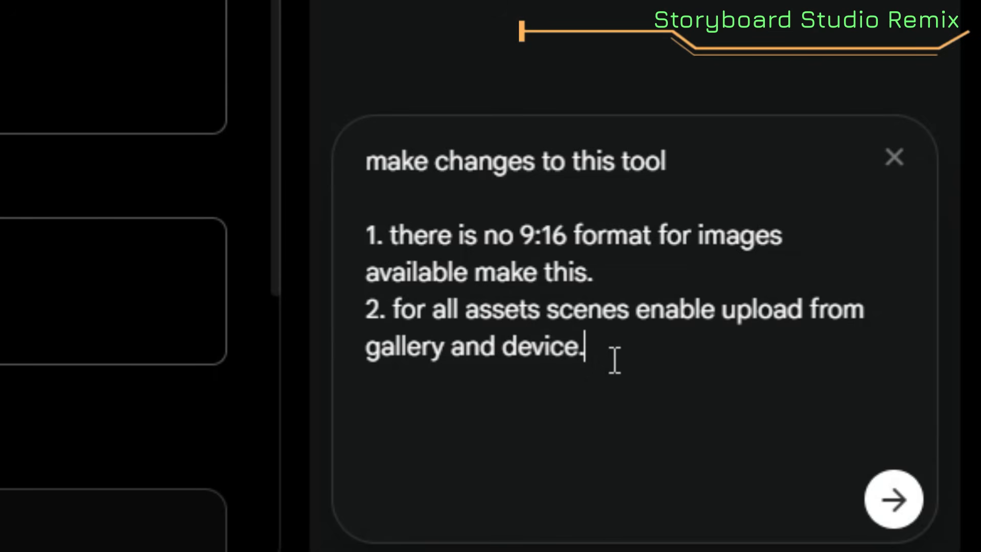
Insert "all" before "images" in item 1 of the request and submit it to the Tool Builder
{"action": "left_click", "coordinate": [617, 199]}
{"action": "left_click", "coordinate": [632, 280]}
{"action": "left_click", "coordinate": [629, 352]}
{"action": "left_click", "coordinate": [696, 240]}
{"action": "type", "text": "all"}
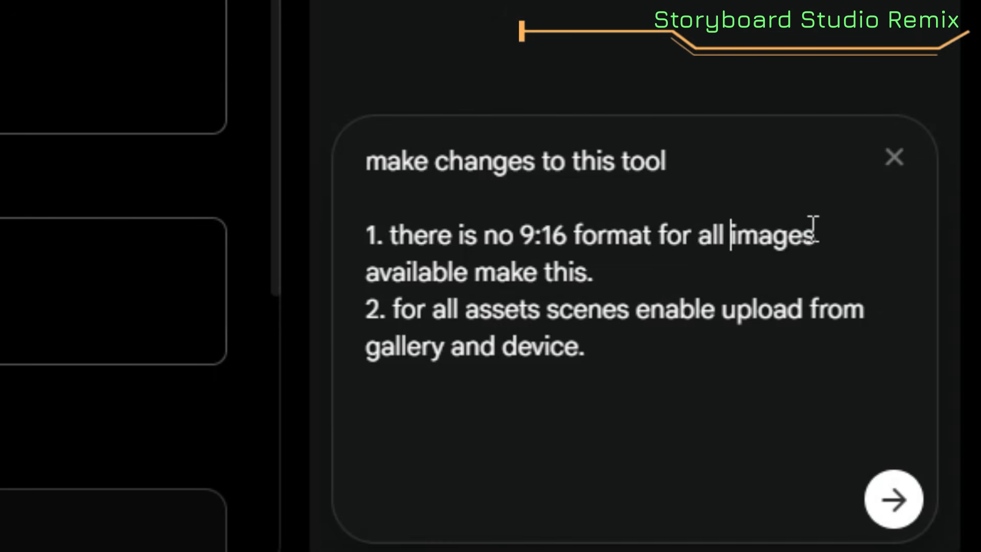
{"action": "left_click", "coordinate": [649, 350]}
{"action": "left_click", "coordinate": [912, 476]}
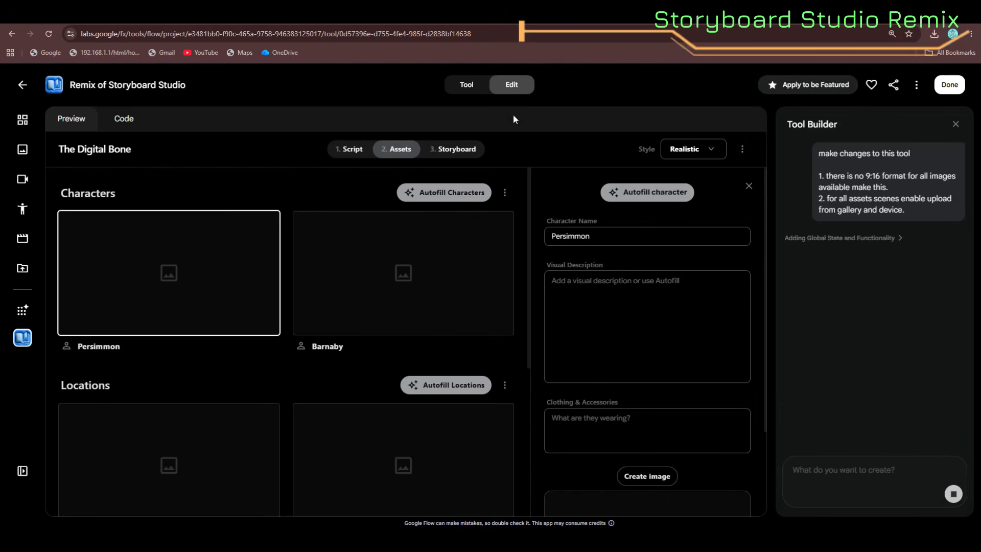
{"action": "left_click", "coordinate": [742, 149]}
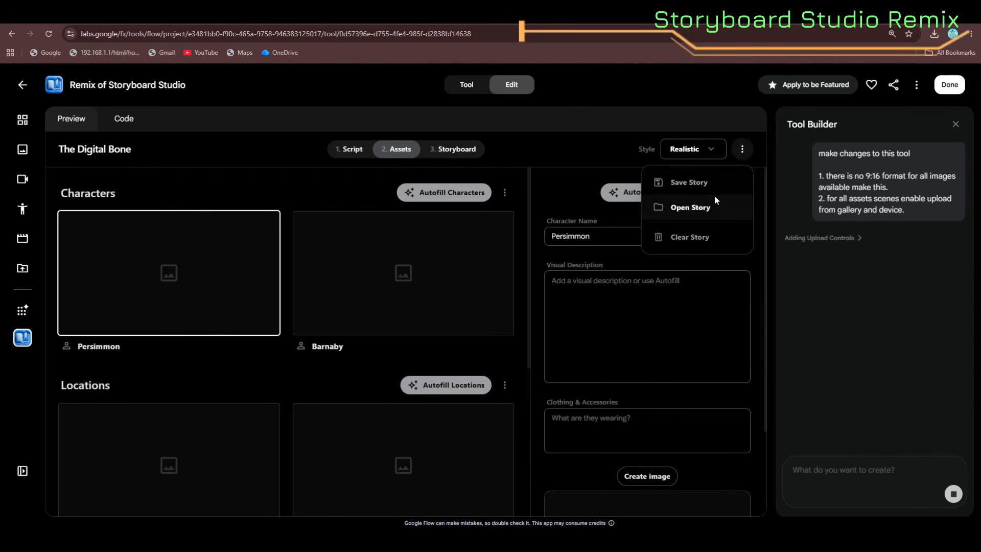
{"action": "left_click", "coordinate": [561, 148]}
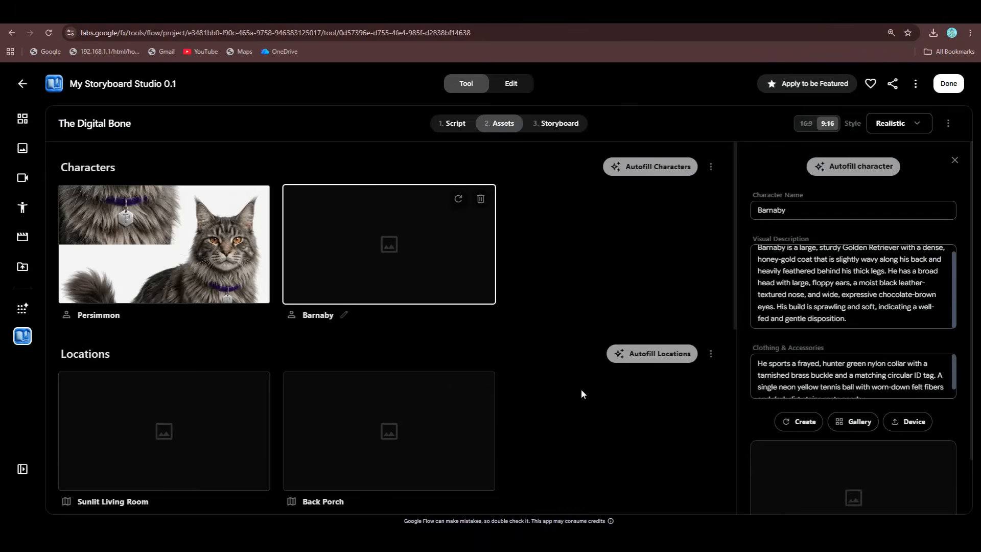
Generate images for the Barnaby character and the Sunlit Living Room and Back Porch locations
{"action": "left_click", "coordinate": [784, 423]}
{"action": "left_click_drag", "start_coordinate": [733, 327], "coordinate": [733, 369]}
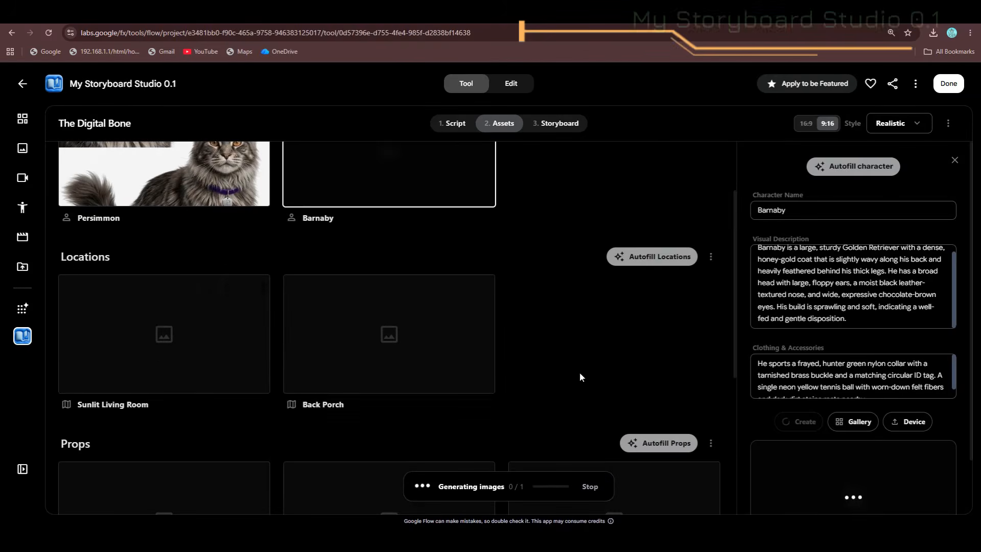
{"action": "left_click", "coordinate": [231, 322]}
{"action": "left_click", "coordinate": [233, 288]}
{"action": "left_click", "coordinate": [459, 289]}
{"action": "left_click_drag", "start_coordinate": [720, 348], "coordinate": [735, 363]}
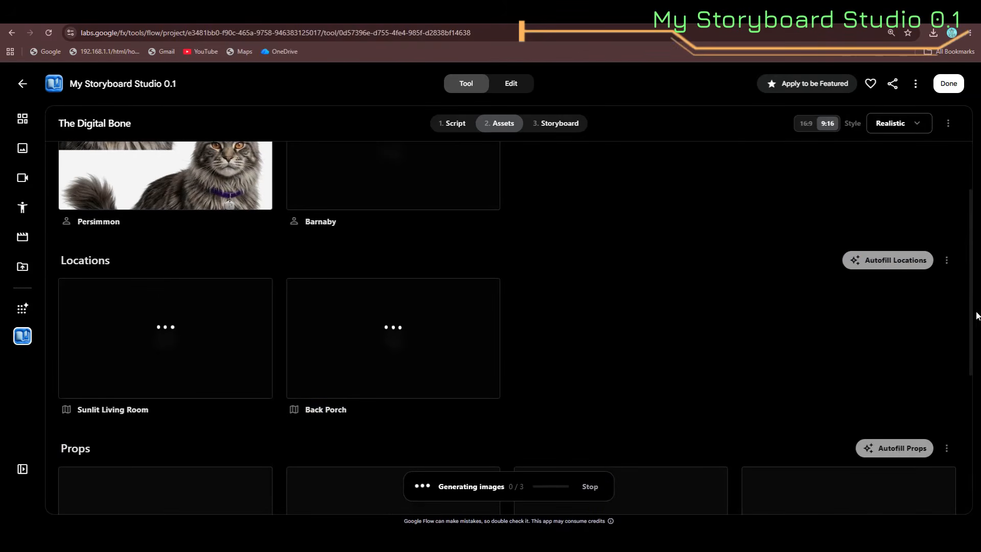
Generate images for the Smartphone, Frayed Tennis Ball, Squeaky Toy, Digital Fire Hydrant and Chart props
{"action": "scroll", "coordinate": [978, 315], "scroll_direction": "down", "scroll_amount": 4}
{"action": "left_click", "coordinate": [945, 257]}
{"action": "left_click", "coordinate": [233, 288]}
{"action": "left_click", "coordinate": [461, 288]}
{"action": "left_click", "coordinate": [688, 288]}
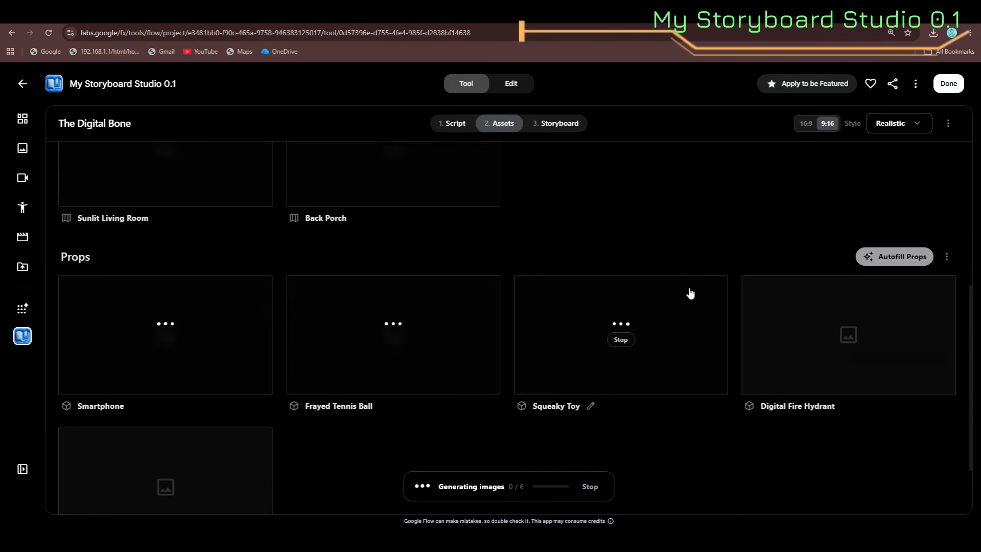
Examine the generated images of the Persimmon and Barnaby characters, and those of the locations and props
{"action": "scroll", "coordinate": [690, 293], "scroll_direction": "up", "scroll_amount": 6}
{"action": "left_click", "coordinate": [227, 245]}
{"action": "left_click", "coordinate": [610, 297]}
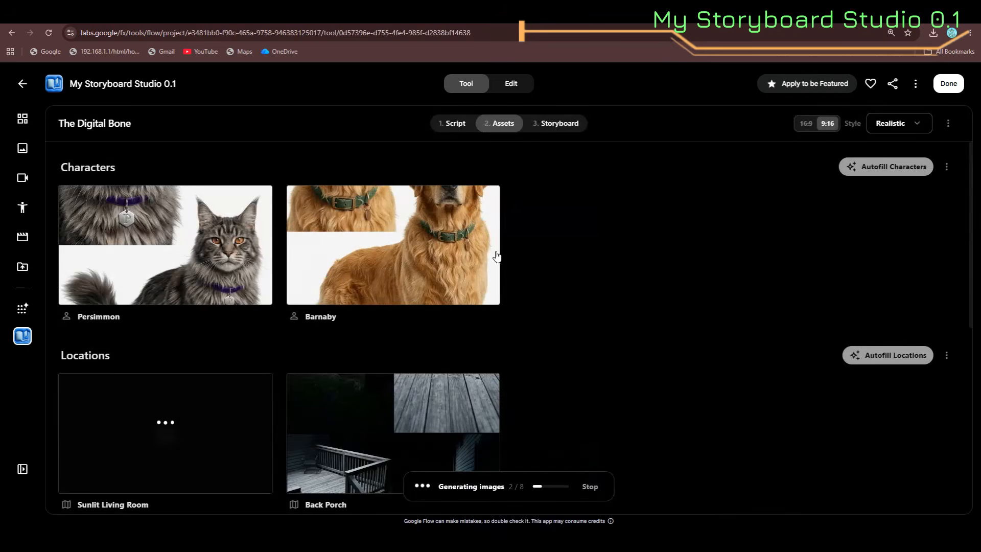
{"action": "left_click", "coordinate": [440, 206]}
{"action": "left_click", "coordinate": [718, 245]}
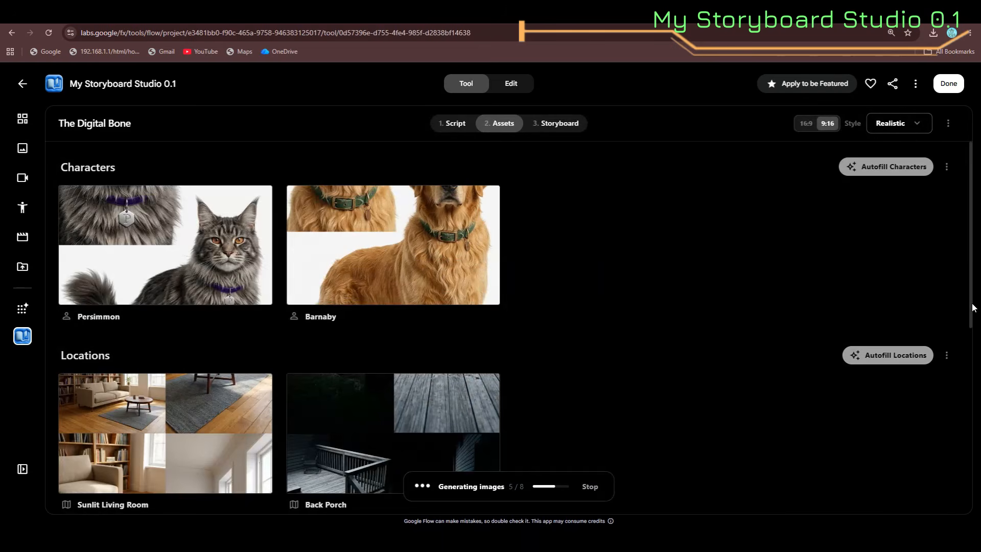
{"action": "scroll", "coordinate": [971, 306], "scroll_direction": "down", "scroll_amount": 6}
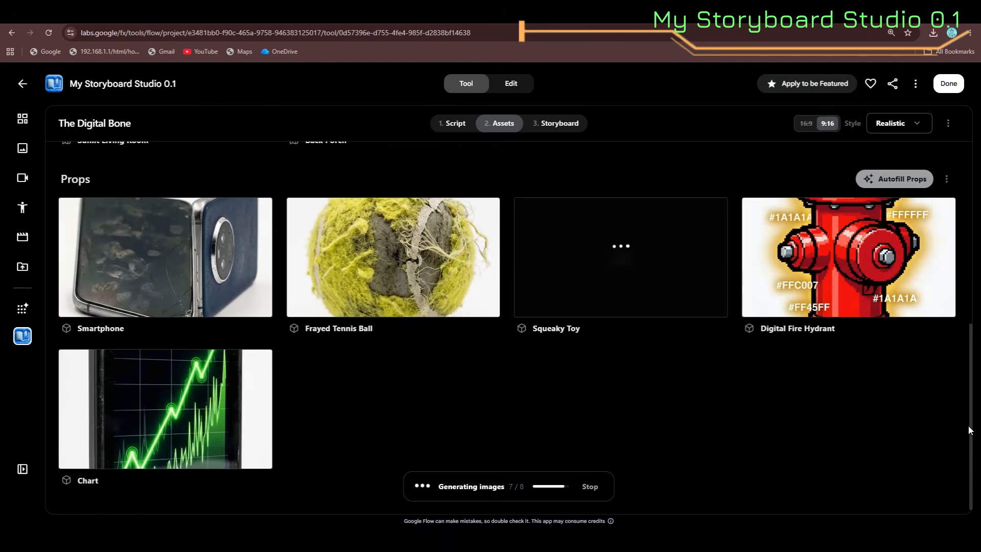
Open the storyboard stage and generate the image for scene 1's first frame, Quiet Morning Sunlight
{"action": "scroll", "coordinate": [971, 414], "scroll_direction": "up", "scroll_amount": 2}
{"action": "scroll", "coordinate": [966, 424], "scroll_direction": "down", "scroll_amount": 1}
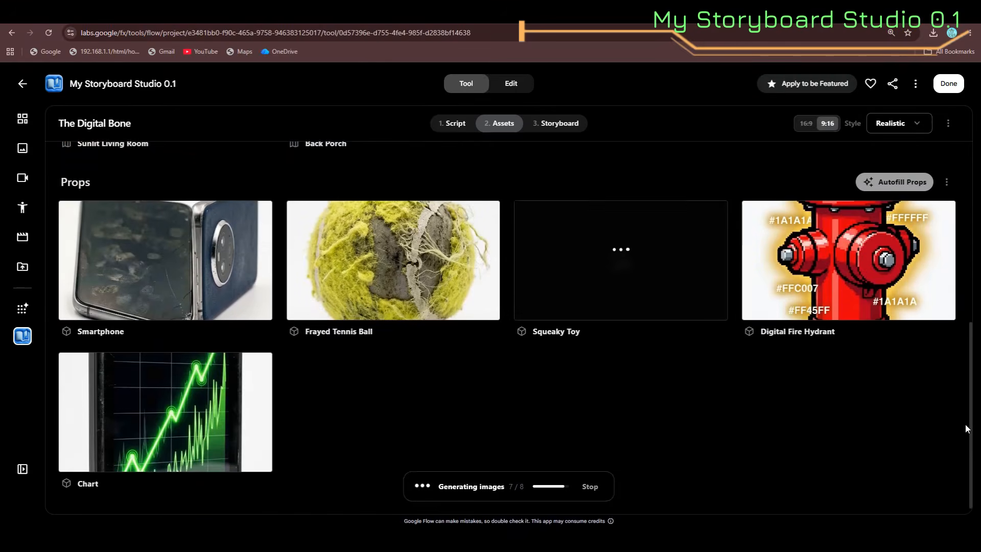
{"action": "scroll", "coordinate": [970, 417], "scroll_direction": "up", "scroll_amount": 1}
{"action": "left_click_drag", "start_coordinate": [970, 417], "coordinate": [972, 257]}
{"action": "left_click", "coordinate": [556, 124]}
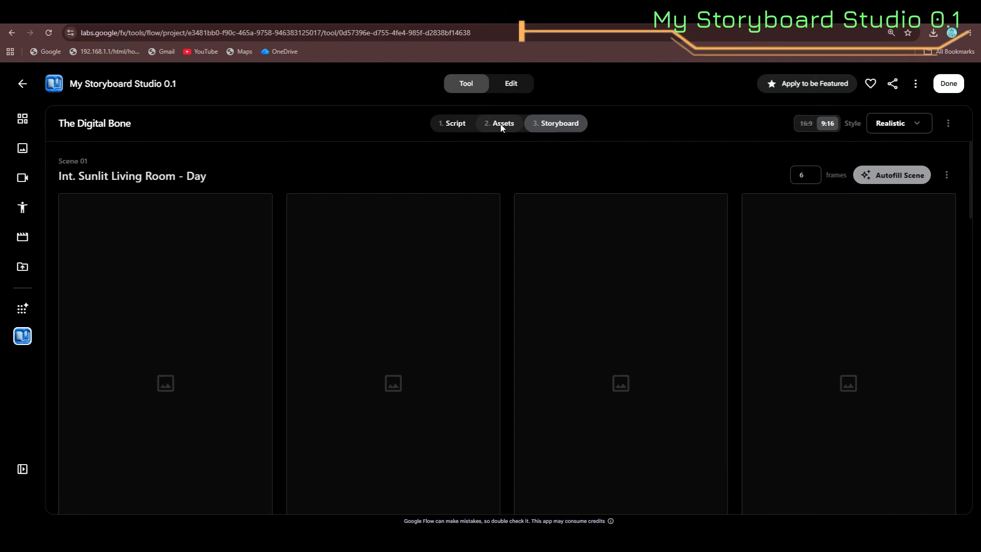
{"action": "left_click_drag", "start_coordinate": [973, 234], "coordinate": [975, 207]}
{"action": "left_click", "coordinate": [184, 306]}
{"action": "left_click", "coordinate": [857, 251]}
{"action": "left_click", "coordinate": [710, 176]}
{"action": "left_click", "coordinate": [642, 225]}
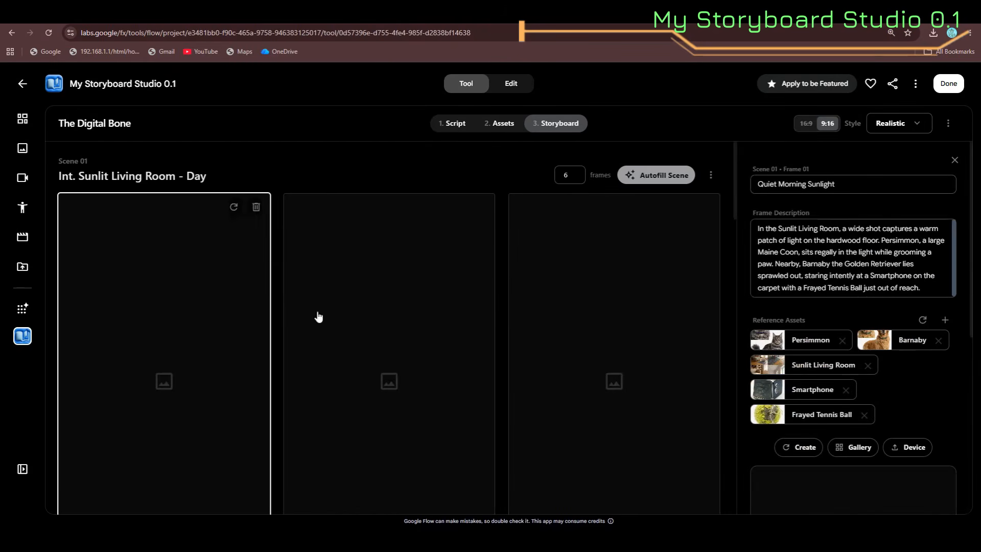
{"action": "left_click", "coordinate": [234, 206]}
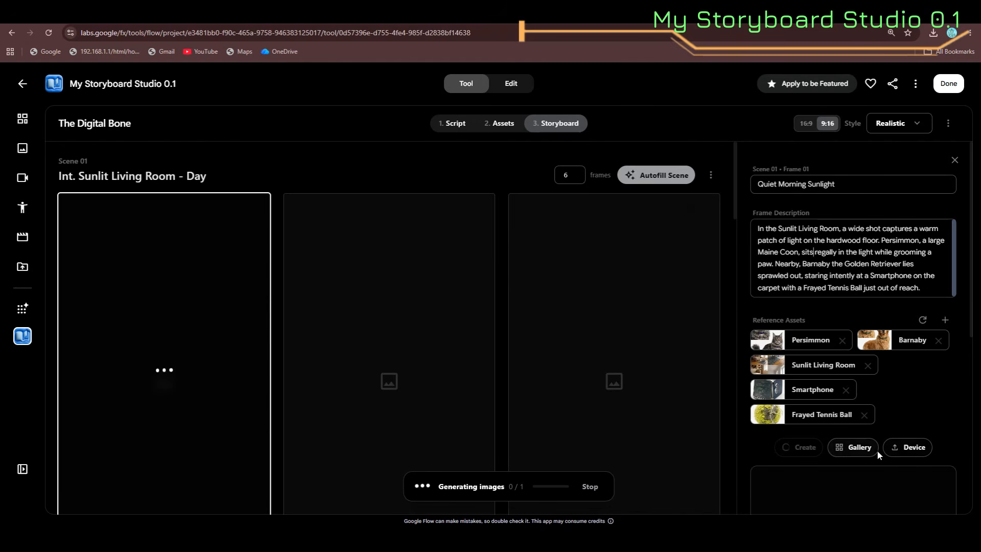
Examine the reference assets and generated image of the Quiet Morning Sunlight frame
{"action": "scroll", "coordinate": [972, 361], "scroll_direction": "down", "scroll_amount": 1}
{"action": "left_click_drag", "start_coordinate": [972, 362], "coordinate": [968, 337]}
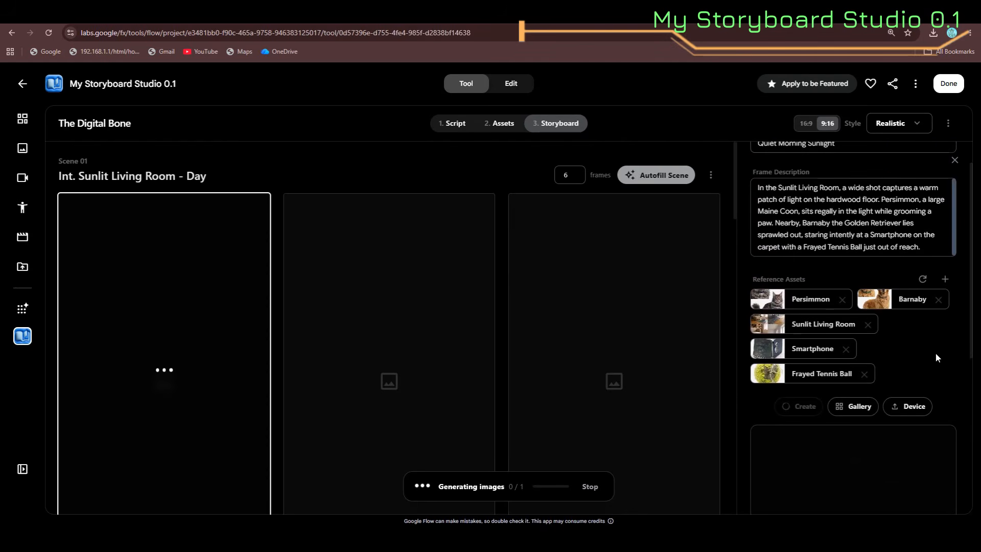
{"action": "mouse_move", "coordinate": [735, 210]}
{"action": "left_mouse_down"}
{"action": "mouse_move", "coordinate": [732, 265]}
{"action": "mouse_move", "coordinate": [735, 194]}
{"action": "left_mouse_up"}
{"action": "left_click_drag", "start_coordinate": [734, 214], "coordinate": [731, 236]}
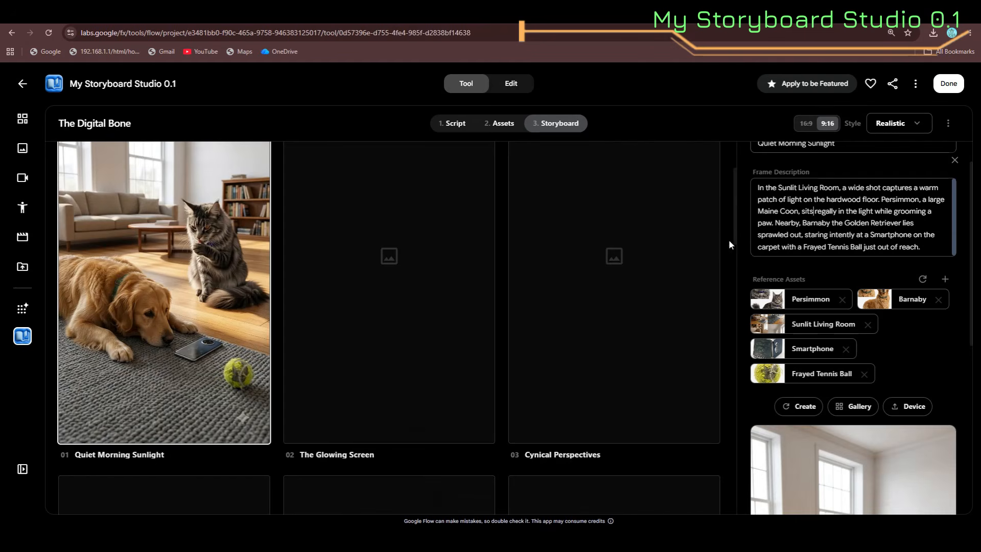
{"action": "left_click_drag", "start_coordinate": [734, 238], "coordinate": [735, 205]}
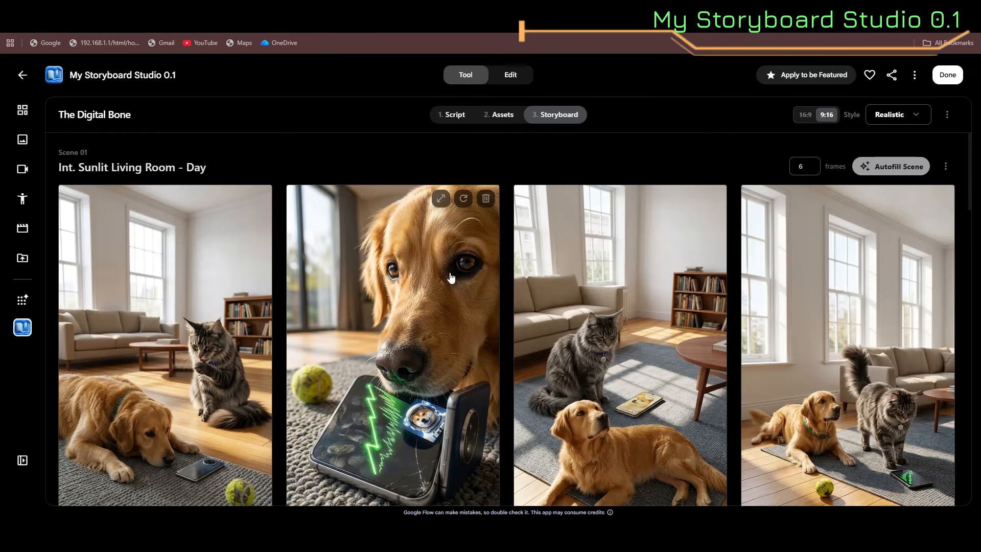
Review the generated frames across both storyboard scenes and save the project
{"action": "left_click_drag", "start_coordinate": [968, 202], "coordinate": [908, 390]}
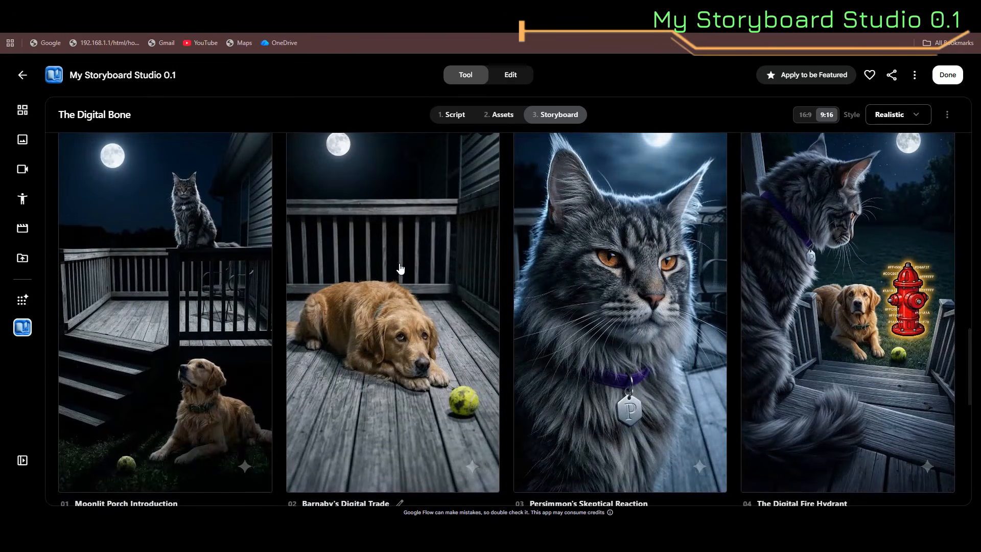
{"action": "scroll", "coordinate": [684, 274], "scroll_direction": "up", "scroll_amount": 1}
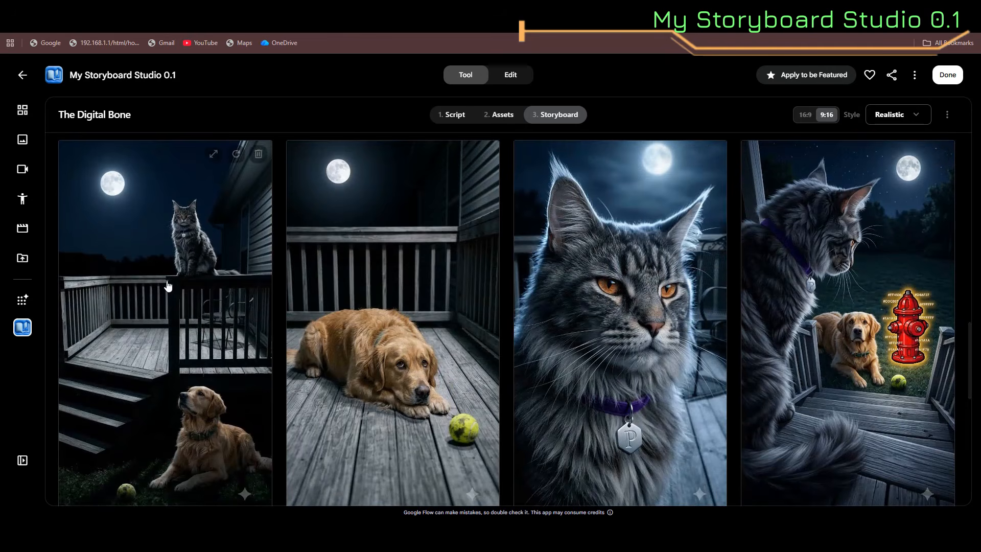
{"action": "scroll", "coordinate": [972, 346], "scroll_direction": "up", "scroll_amount": 3}
{"action": "left_click_drag", "start_coordinate": [972, 345], "coordinate": [973, 168]}
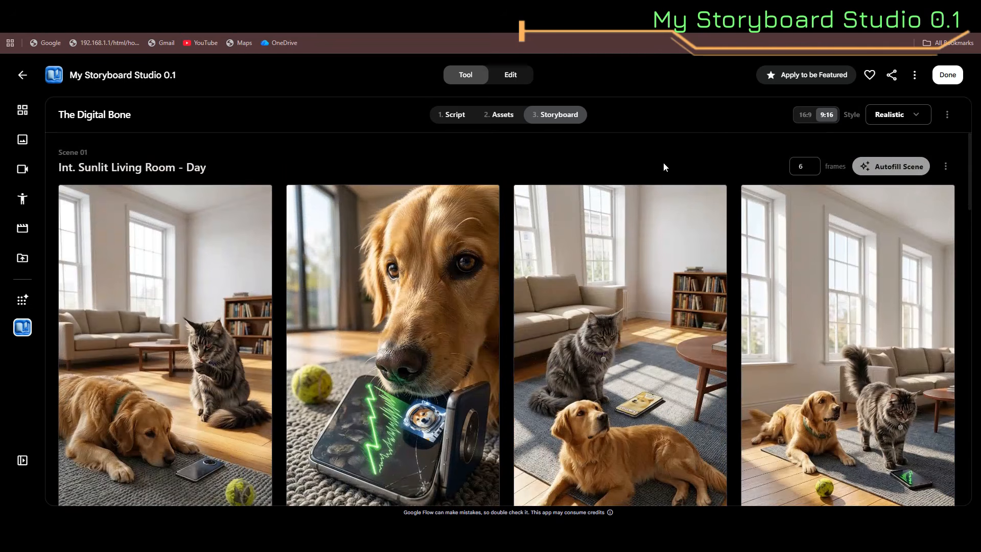
{"action": "left_click", "coordinate": [945, 115]}
{"action": "left_click", "coordinate": [909, 155]}
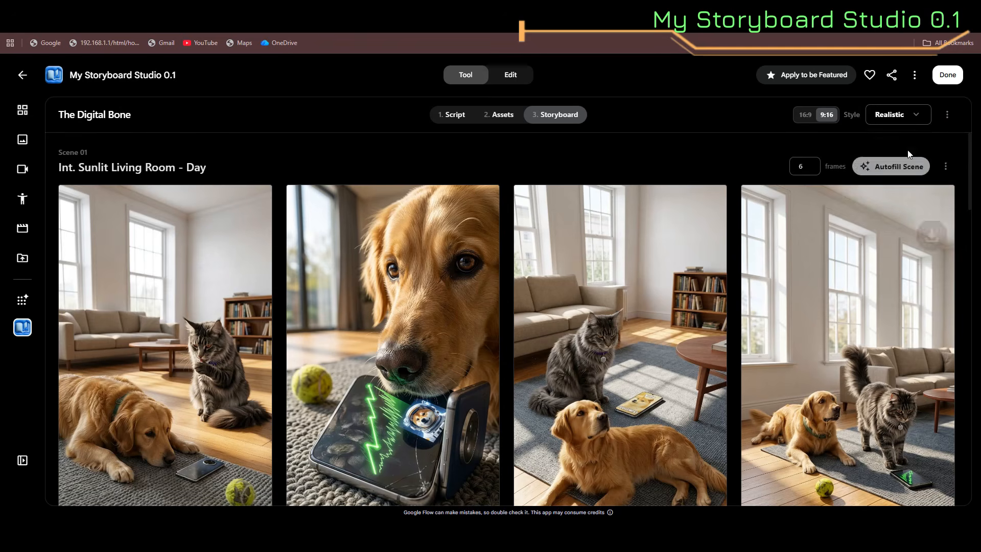
Open the tool for editing and read the Tool Builder's change summary and its batch-download suggestion
{"action": "left_click", "coordinate": [506, 75]}
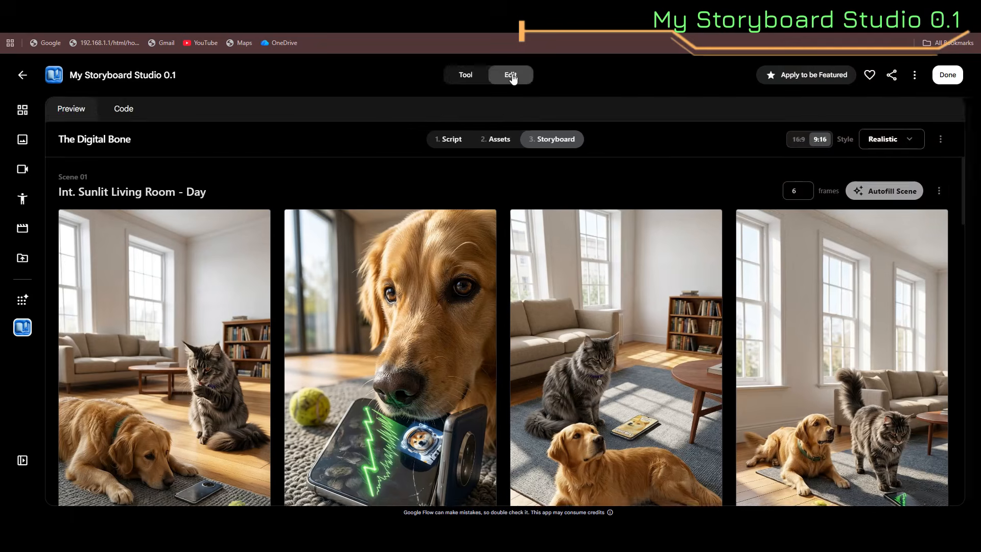
{"action": "left_click_drag", "start_coordinate": [816, 187], "coordinate": [909, 378]}
{"action": "left_click", "coordinate": [905, 364]}
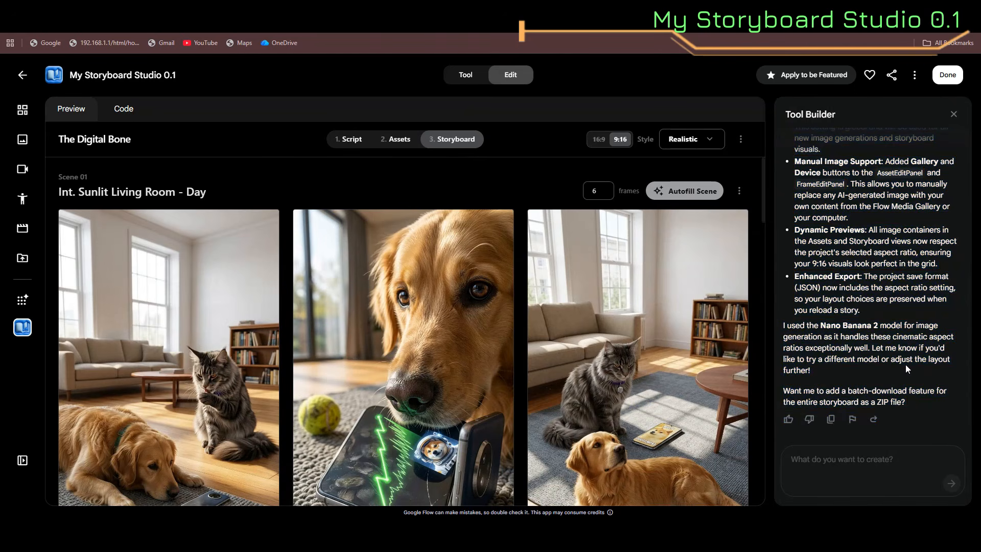
{"action": "left_click_drag", "start_coordinate": [813, 391], "coordinate": [905, 402]}
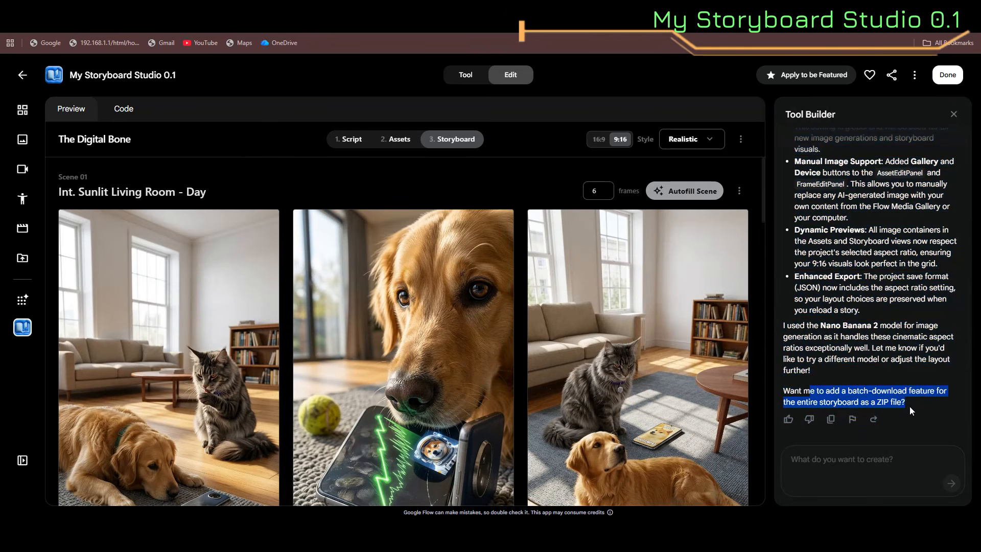
{"action": "left_click", "coordinate": [908, 404]}
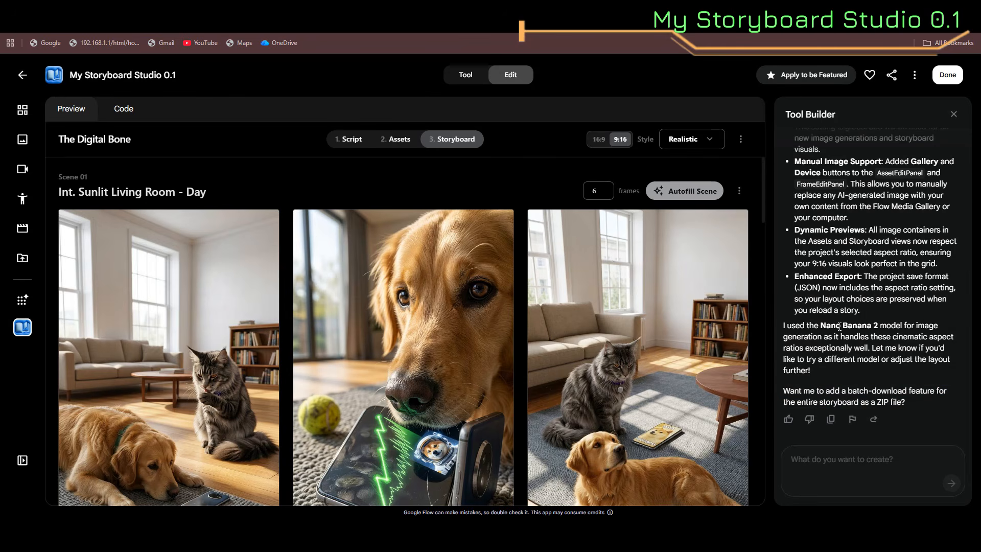
{"action": "left_click_drag", "start_coordinate": [818, 391], "coordinate": [909, 401]}
{"action": "left_click", "coordinate": [909, 401]}
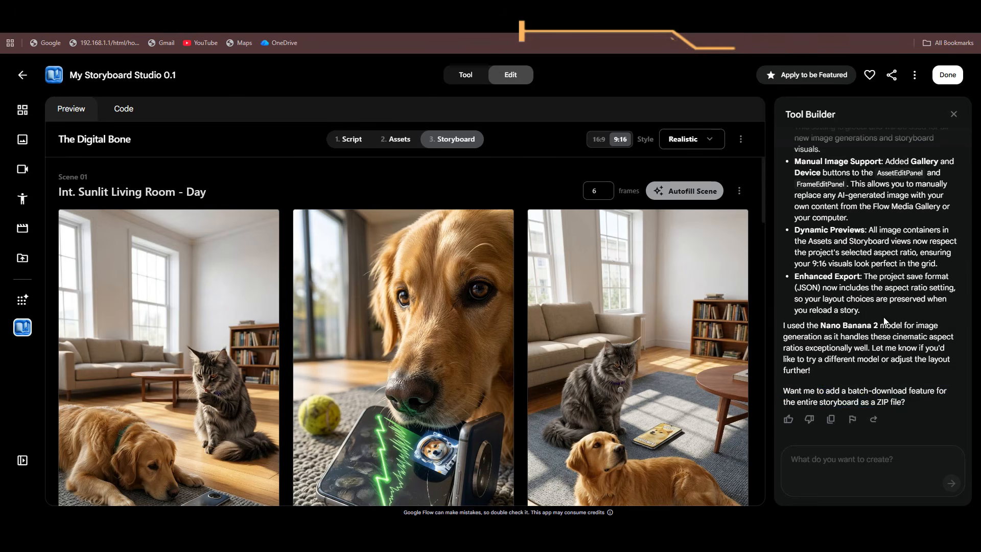
Finish editing the tool and reopen My Storyboard Studio 0.1 from the tools collection
{"action": "left_click", "coordinate": [948, 75]}
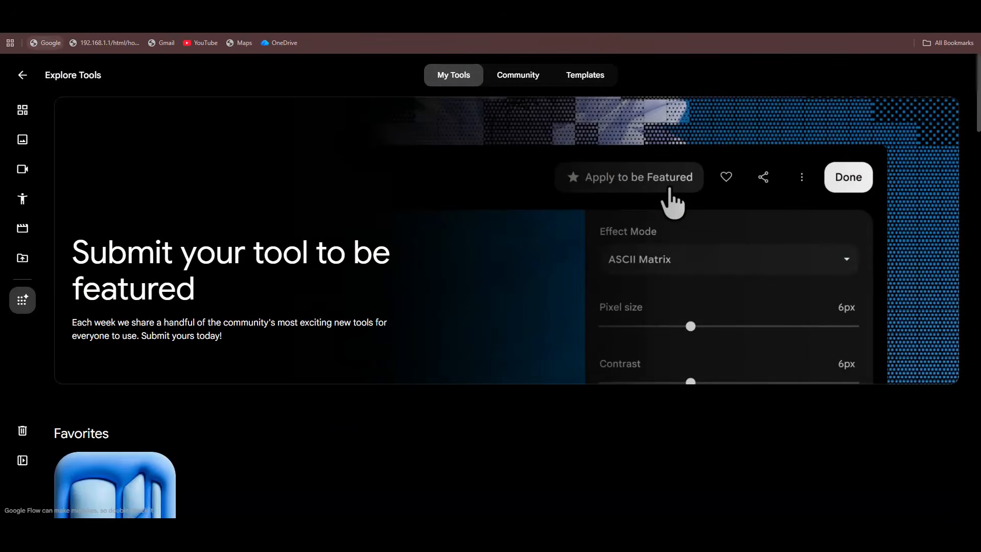
{"action": "left_click", "coordinate": [48, 24]}
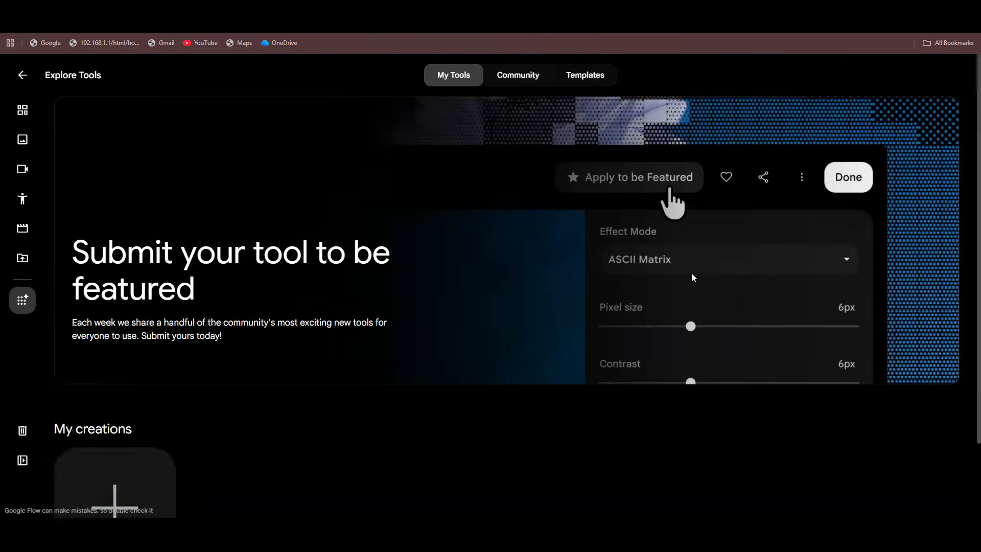
{"action": "left_click_drag", "start_coordinate": [979, 163], "coordinate": [980, 420]}
{"action": "scroll", "coordinate": [256, 328], "scroll_direction": "down", "scroll_amount": 6}
{"action": "left_click", "coordinate": [256, 328]}
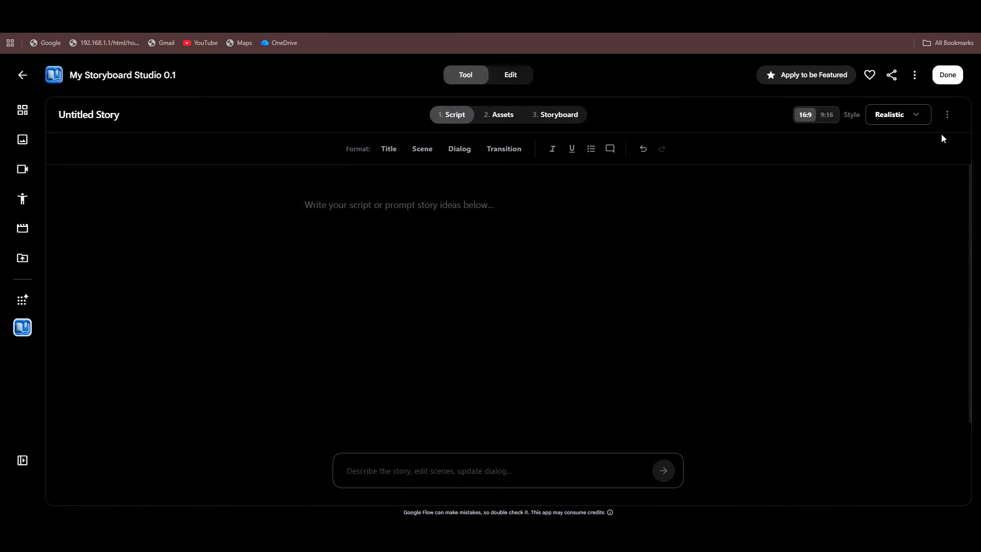
Create a remix of My Storyboard Studio 0.1 and dismiss its welcome dialog
{"action": "left_click", "coordinate": [510, 74]}
{"action": "left_click", "coordinate": [914, 75]}
{"action": "left_click", "coordinate": [539, 280]}
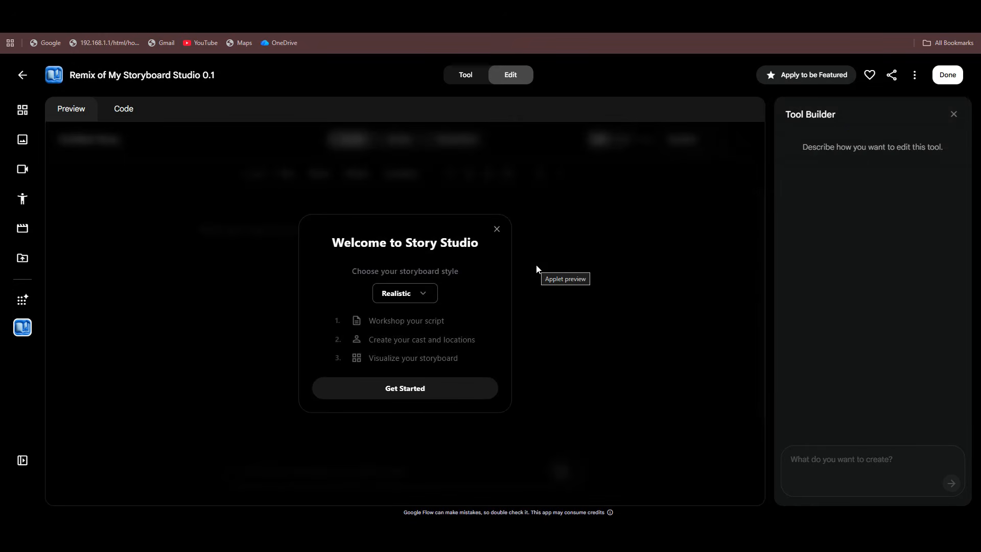
{"action": "left_click", "coordinate": [496, 230]}
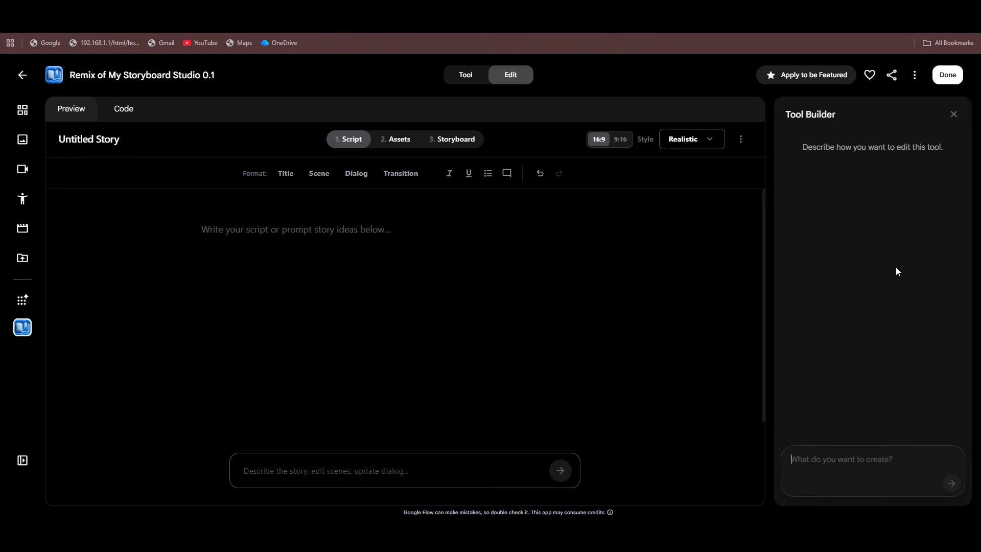
Rename the remixed tool to My Storyboard Studio 0.2
{"action": "left_click", "coordinate": [166, 75]}
{"action": "key", "text": "Delete"}
{"action": "key", "text": "Delete"}
{"action": "key", "text": "Delete"}
{"action": "key", "text": "Delete"}
{"action": "key", "text": "Delete"}
{"action": "key", "text": "Delete"}
{"action": "key", "text": "Delete"}
{"action": "key", "text": "Delete"}
{"action": "key", "text": "Delete"}
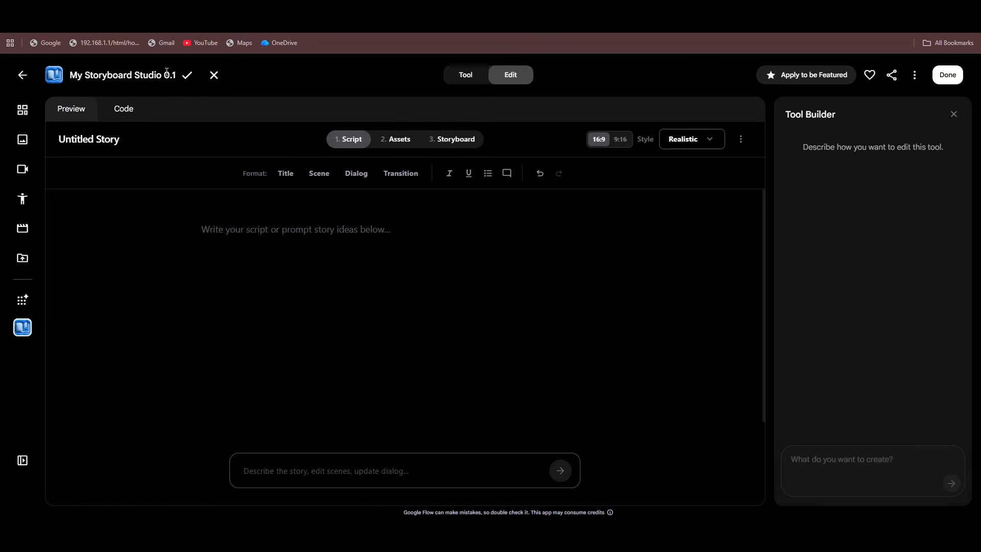
{"action": "key", "text": "BackSpace"}
{"action": "type", "text": "2"}
{"action": "left_click", "coordinate": [188, 76]}
Submit the request "enable a download button of all images in this project and i want it as png format" to the Tool Builder
{"action": "left_click", "coordinate": [709, 139]}
{"action": "left_click", "coordinate": [834, 462]}
{"action": "type", "text": "create a custom"}
{"action": "key", "text": "BackSpace"}
{"action": "key", "text": "ctrl+a"}
{"action": "key", "text": "BackSpace"}
{"action": "type", "text": "enable a download button of all images in th"}
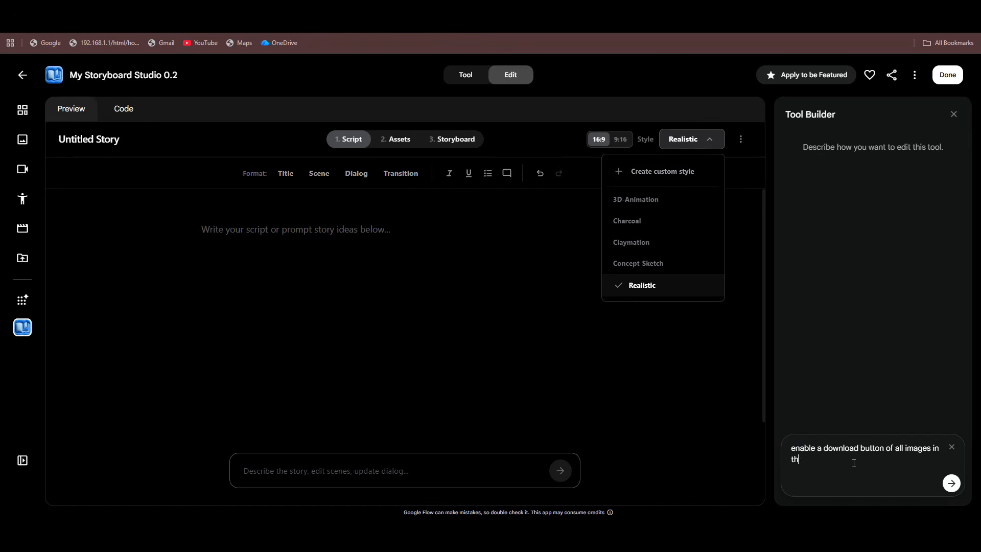
{"action": "type", "text": "is project and i want it as png format"}
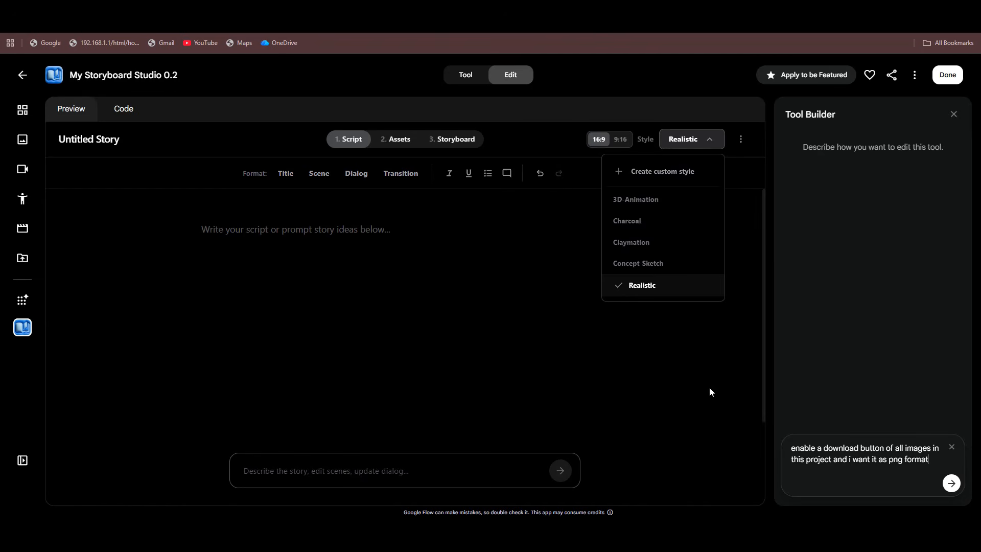
{"action": "left_click", "coordinate": [736, 403]}
{"action": "left_click", "coordinate": [952, 482]}
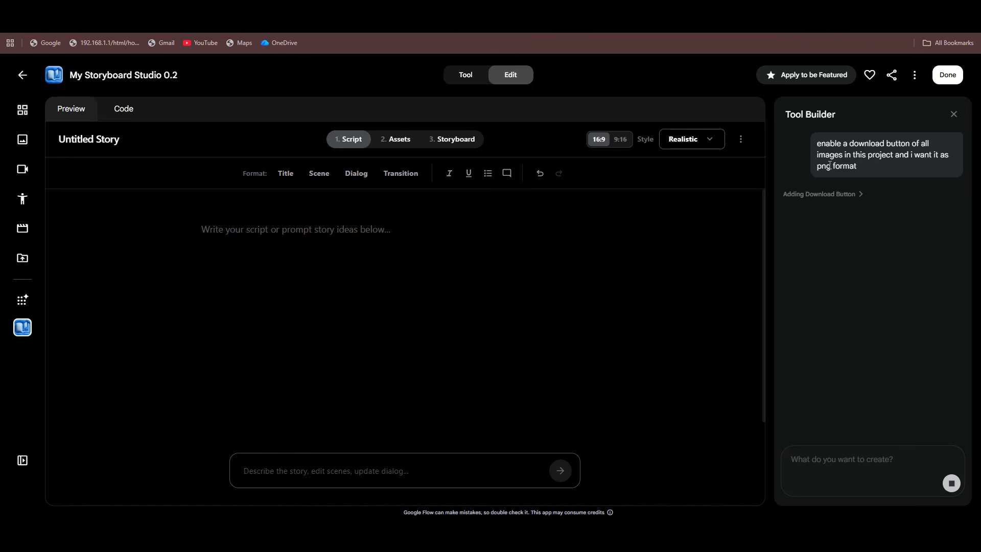
Read the Tool Builder's summary of the PNG image download feature, including the ZIP bundling, conversion and folder structure
{"action": "double_click", "coordinate": [824, 165]}
{"action": "left_click", "coordinate": [879, 167]}
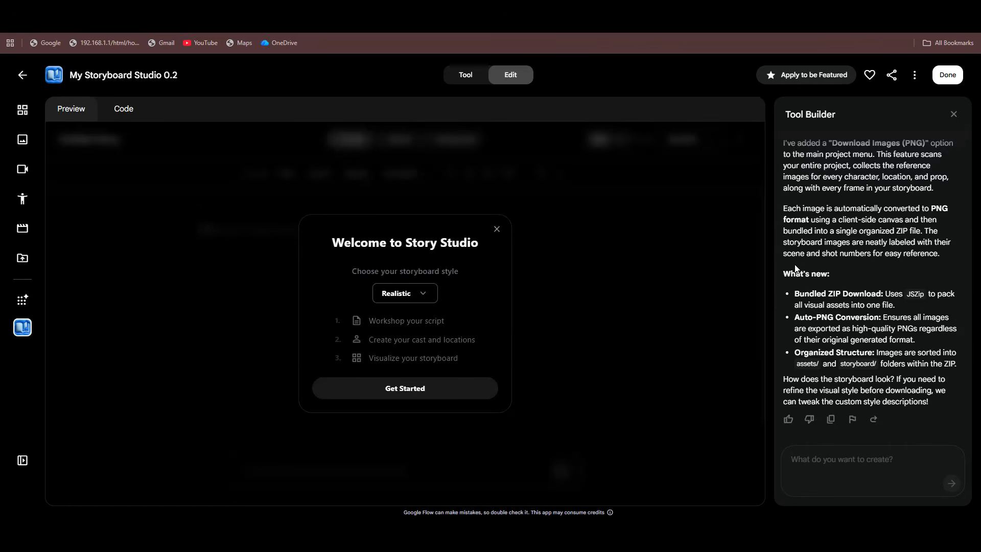
{"action": "left_click_drag", "start_coordinate": [831, 143], "coordinate": [922, 143]}
{"action": "left_click", "coordinate": [857, 173]}
{"action": "left_click_drag", "start_coordinate": [810, 293], "coordinate": [872, 294]}
{"action": "left_click_drag", "start_coordinate": [813, 317], "coordinate": [842, 317]}
{"action": "left_click_drag", "start_coordinate": [824, 352], "coordinate": [870, 354]}
{"action": "left_click", "coordinate": [914, 375]}
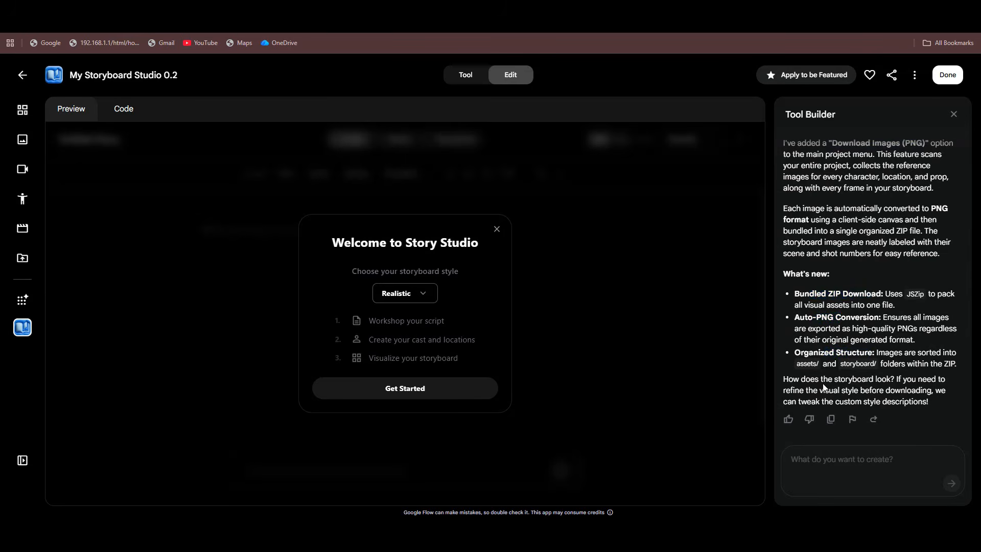
Dismiss the welcome dialog, close the Tool Builder and open the saved project THE DIGITAL BONE - 2026-08-12_18-00.json
{"action": "left_click", "coordinate": [497, 230]}
{"action": "left_click", "coordinate": [953, 114]}
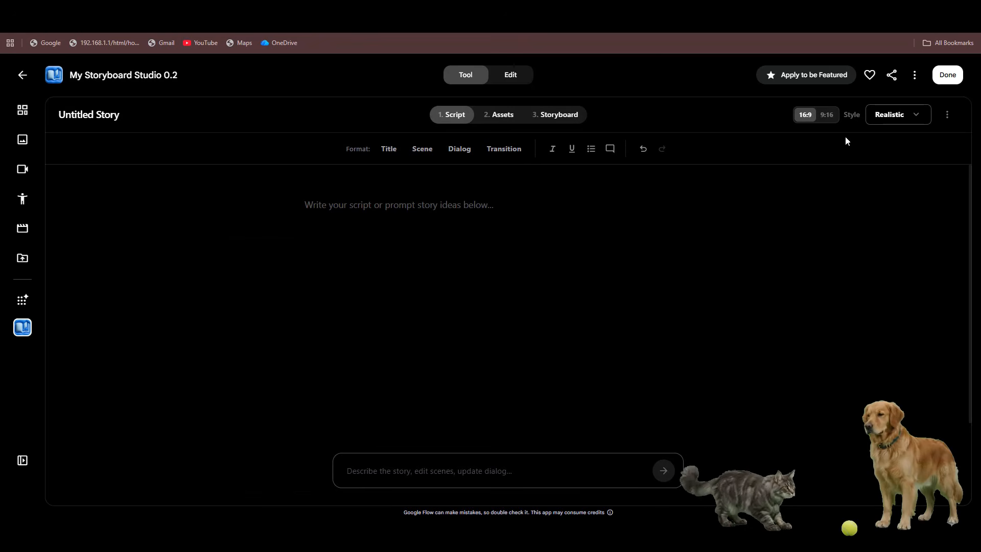
{"action": "left_click", "coordinate": [947, 114]}
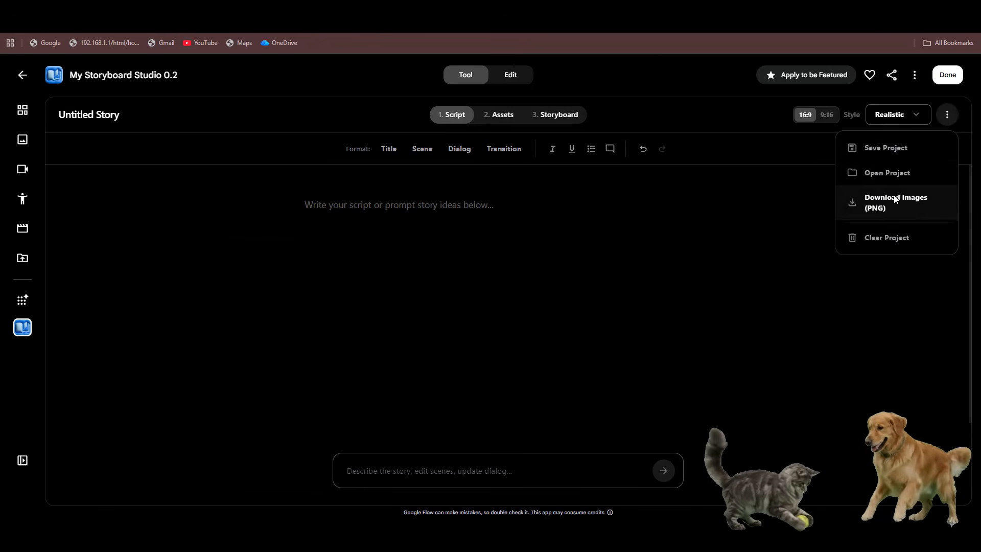
{"action": "left_click", "coordinate": [898, 174]}
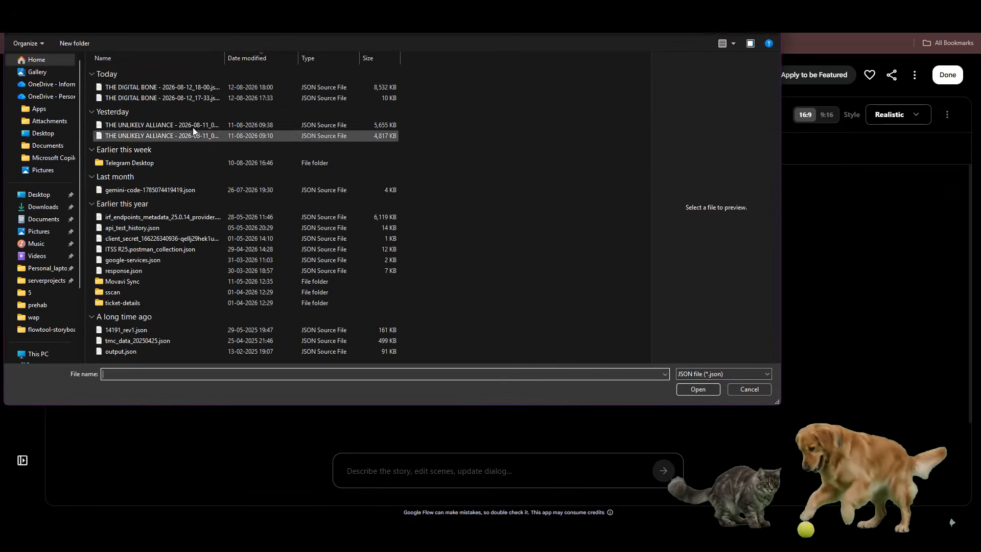
{"action": "double_click", "coordinate": [157, 88]}
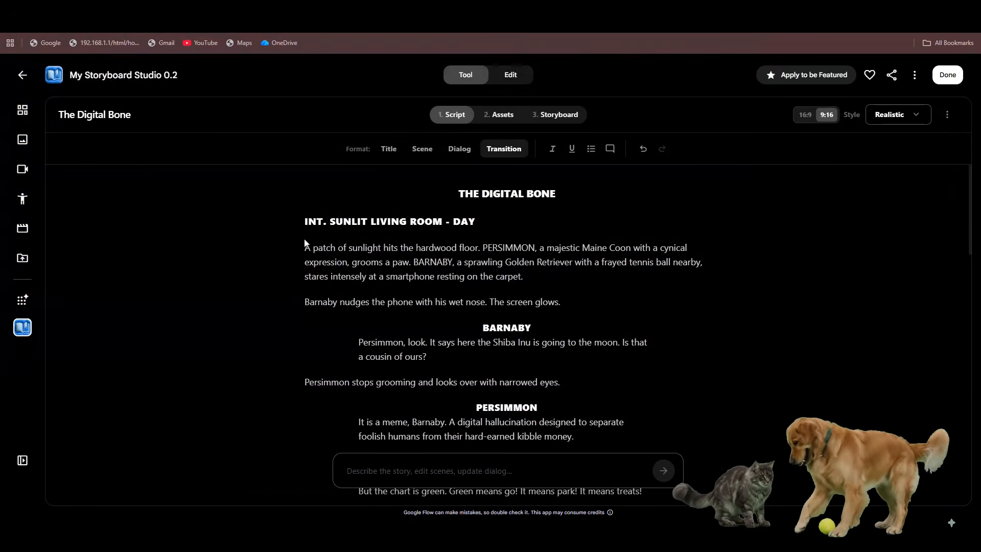
Show The Digital Bone's storyboard and download all project images as PNG
{"action": "left_click", "coordinate": [556, 115]}
{"action": "left_click", "coordinate": [947, 115]}
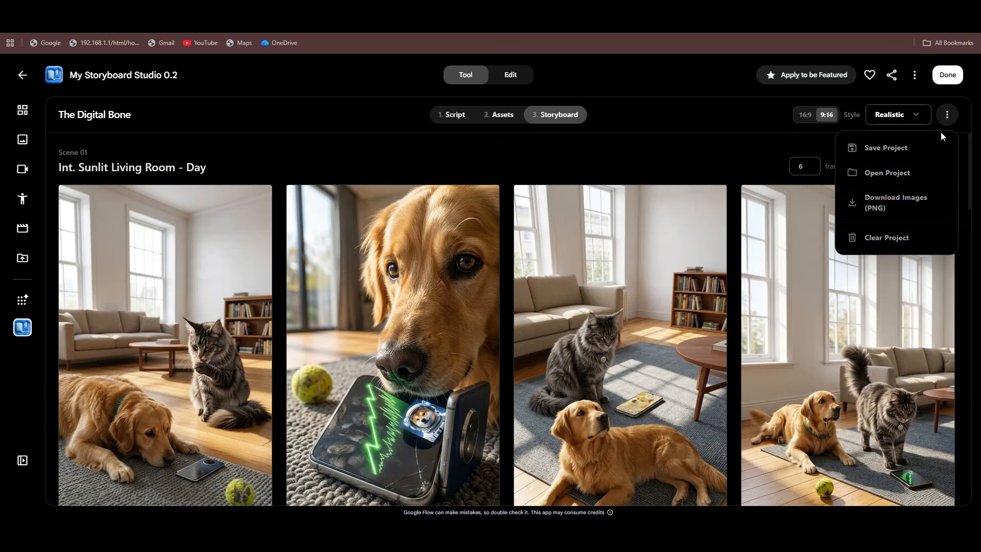
{"action": "left_click", "coordinate": [909, 208]}
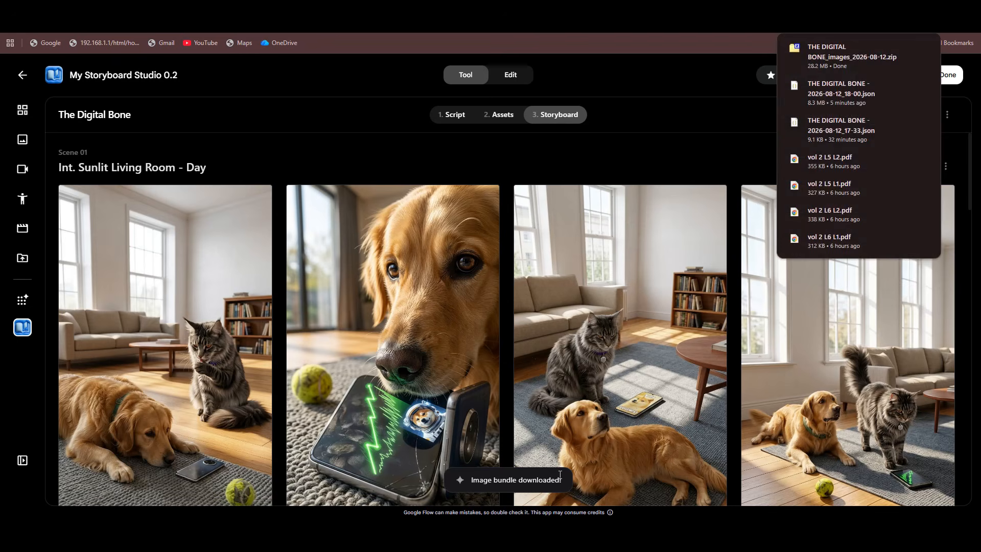
Open the downloaded image ZIP, inspect the files in its storyboard folder and close the archive
{"action": "left_click", "coordinate": [836, 57]}
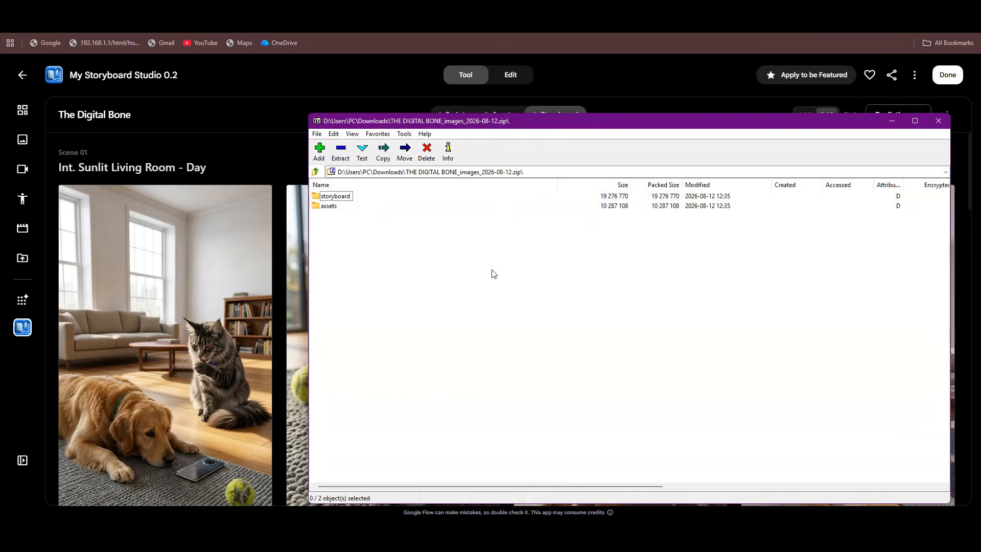
{"action": "double_click", "coordinate": [336, 199]}
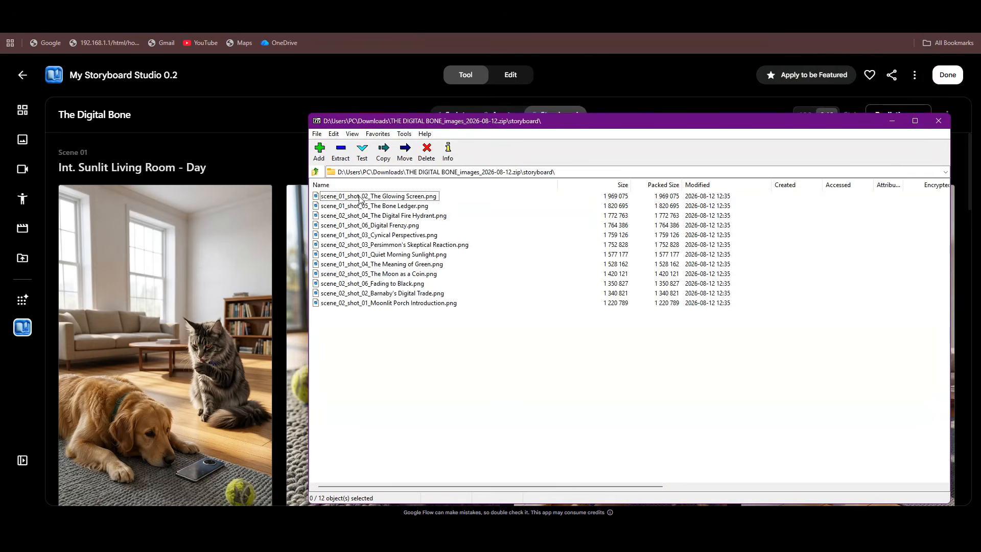
{"action": "left_click", "coordinate": [939, 120]}
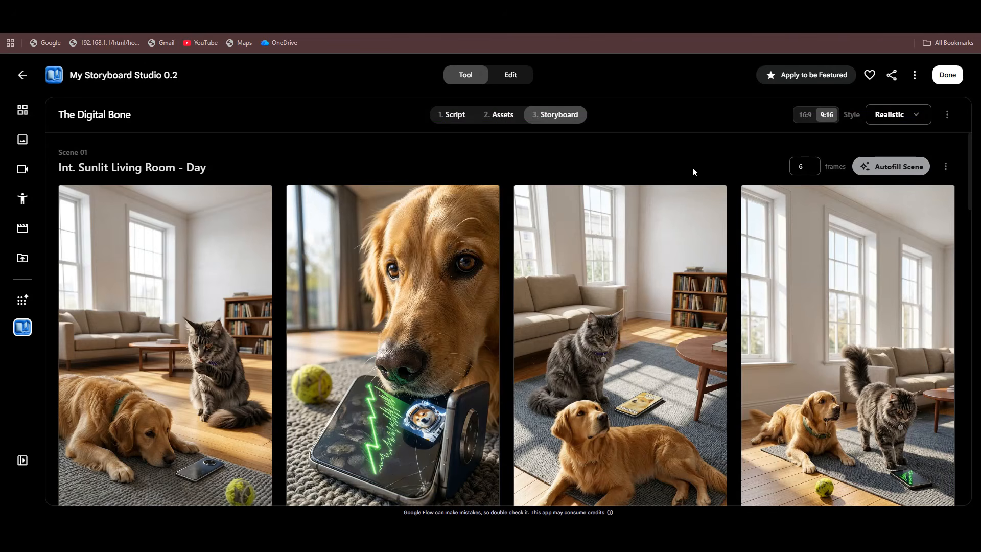